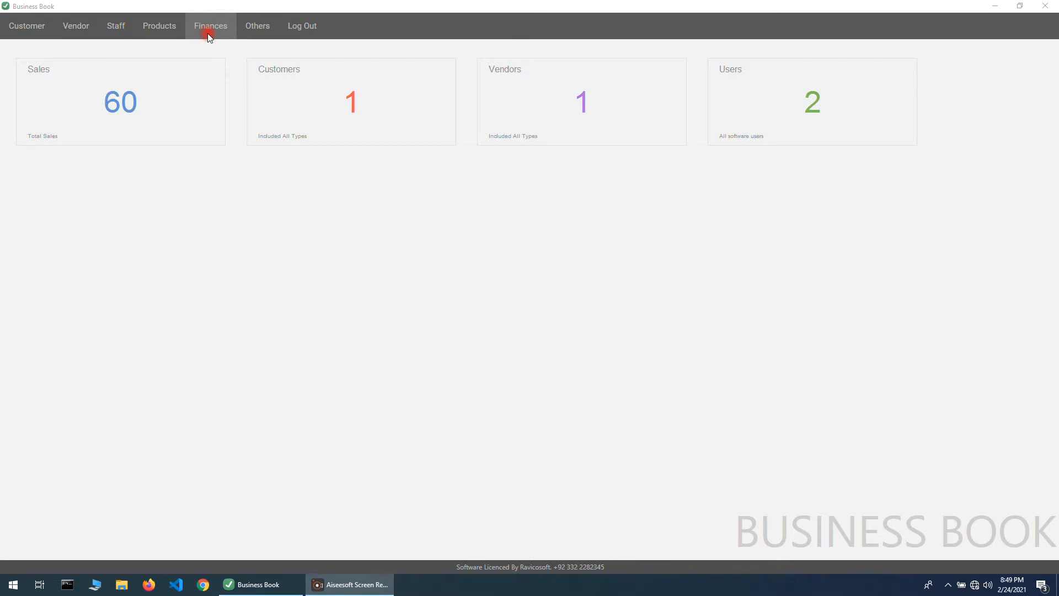
Start a new purchase and add Coke 250ml with a quantity of 5
left_click(208, 33)
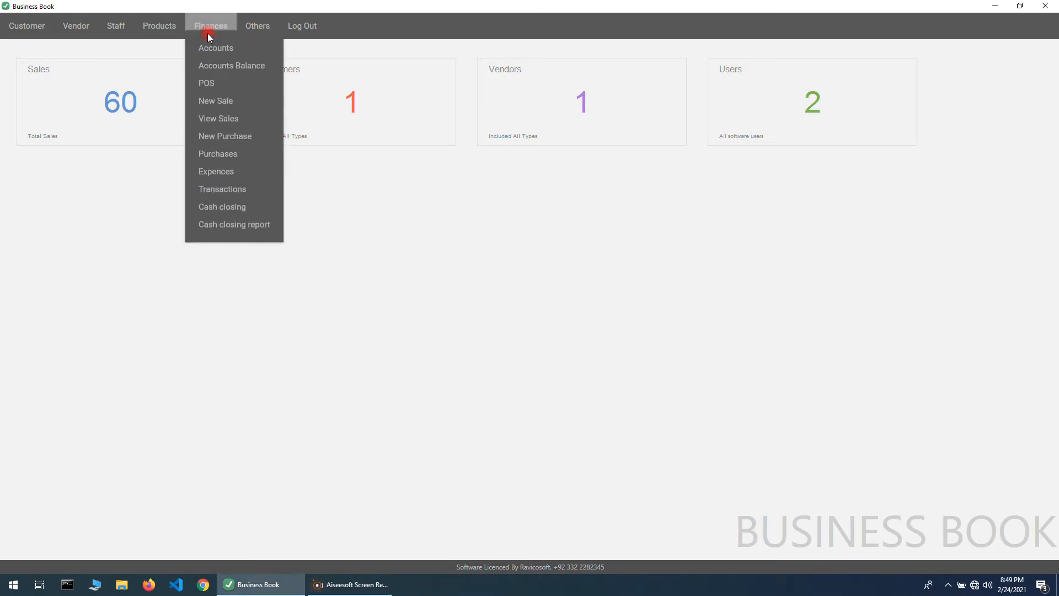
left_click(228, 138)
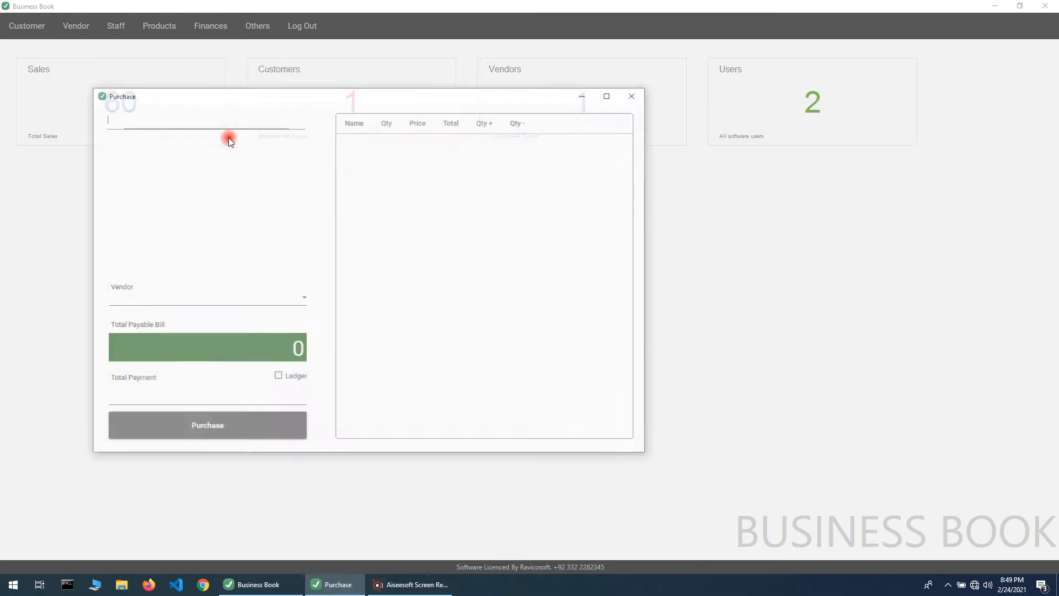
left_click(219, 127)
type("coke")
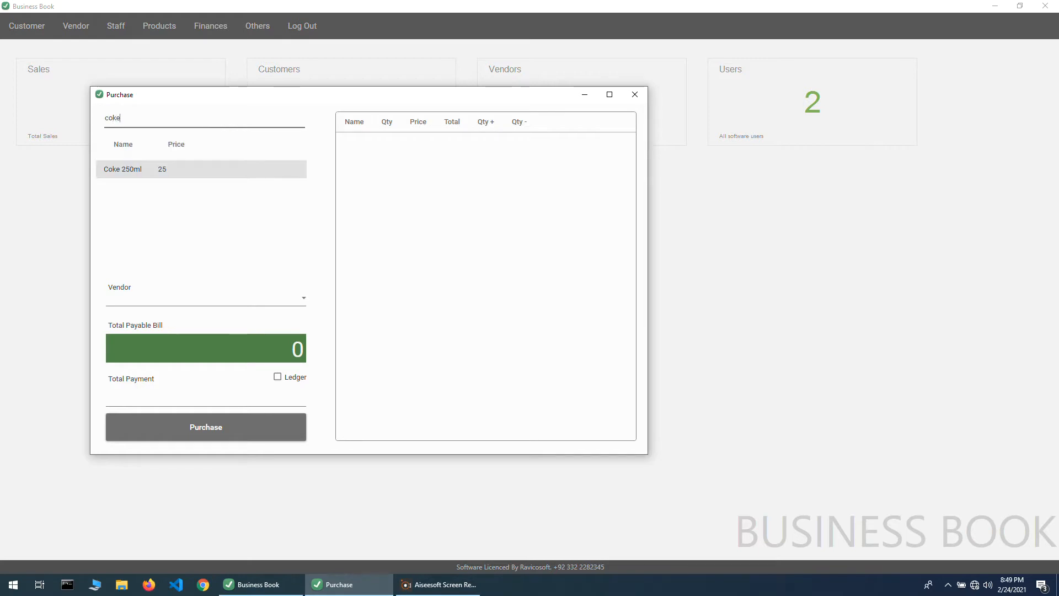
key("Return")
key("Return")
key("Return")
key("Return")
key("Return")
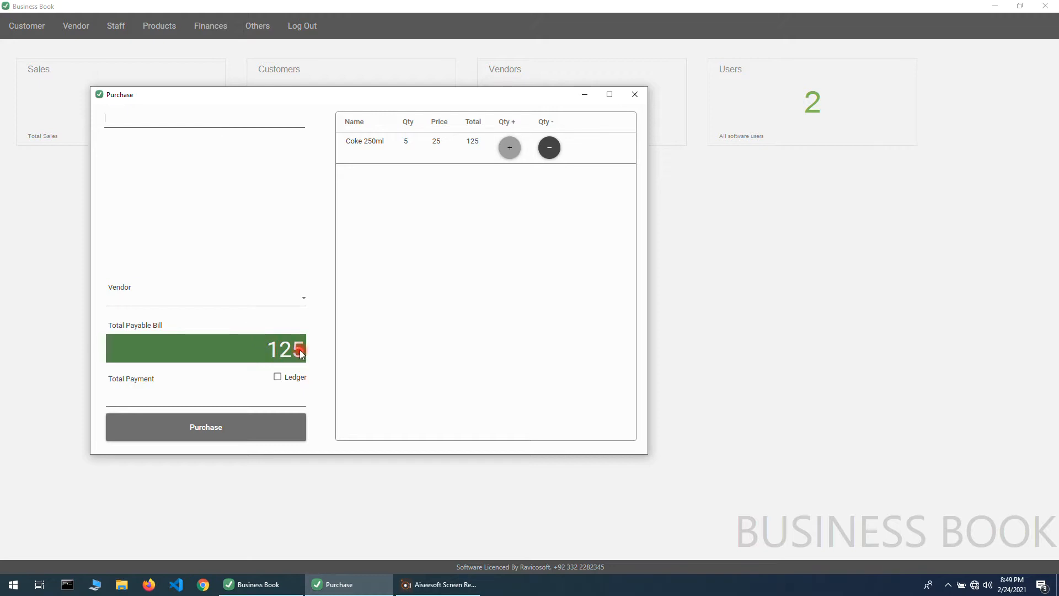
Set the purchase's vendor to Vendor 1, enter a total payment of 100 and enable the Ledger option
left_click(282, 302)
left_click(221, 314)
left_click(217, 407)
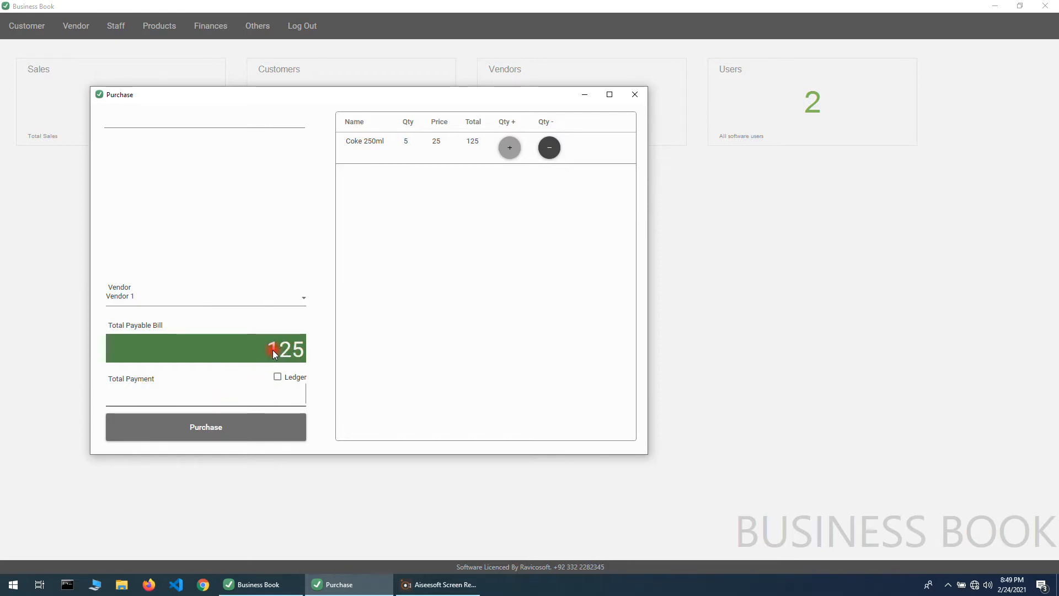
type("100")
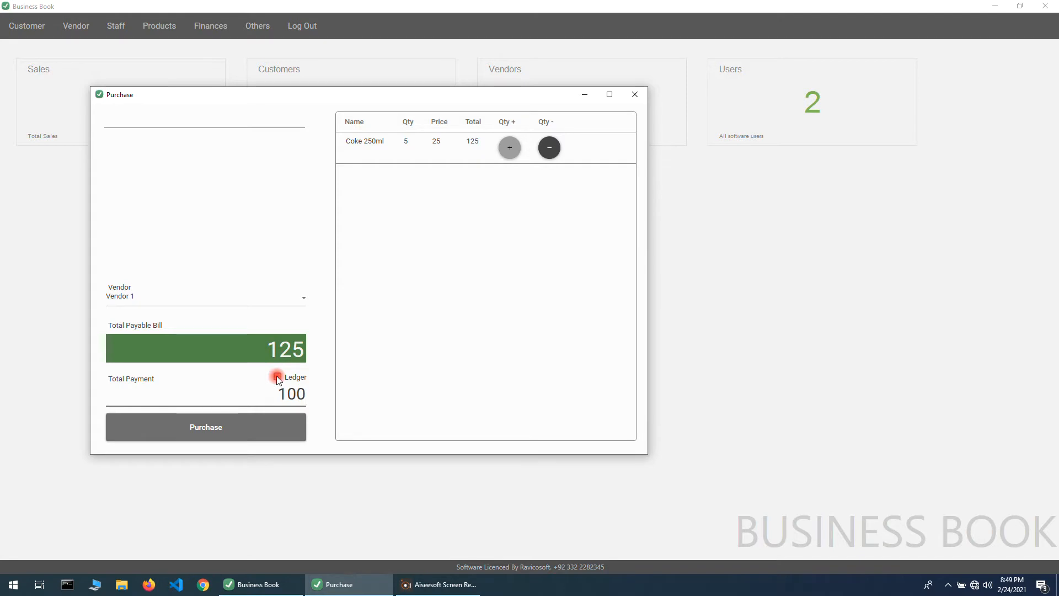
left_click(277, 377)
left_click(278, 377)
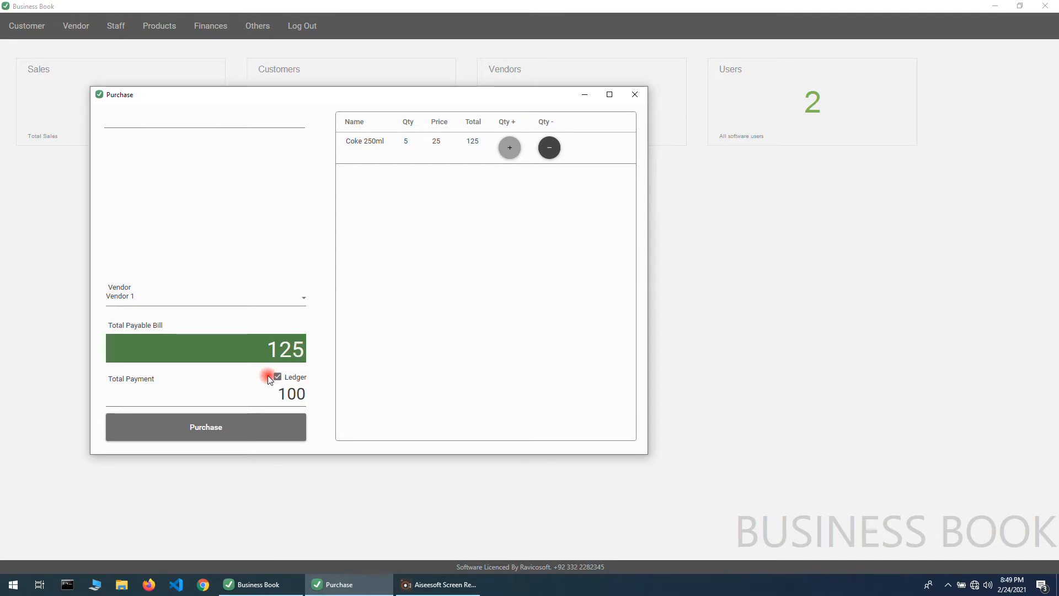
Submit the Coke purchase with its partial payment and dismiss the confirmation
left_click_drag(280, 393, 307, 391)
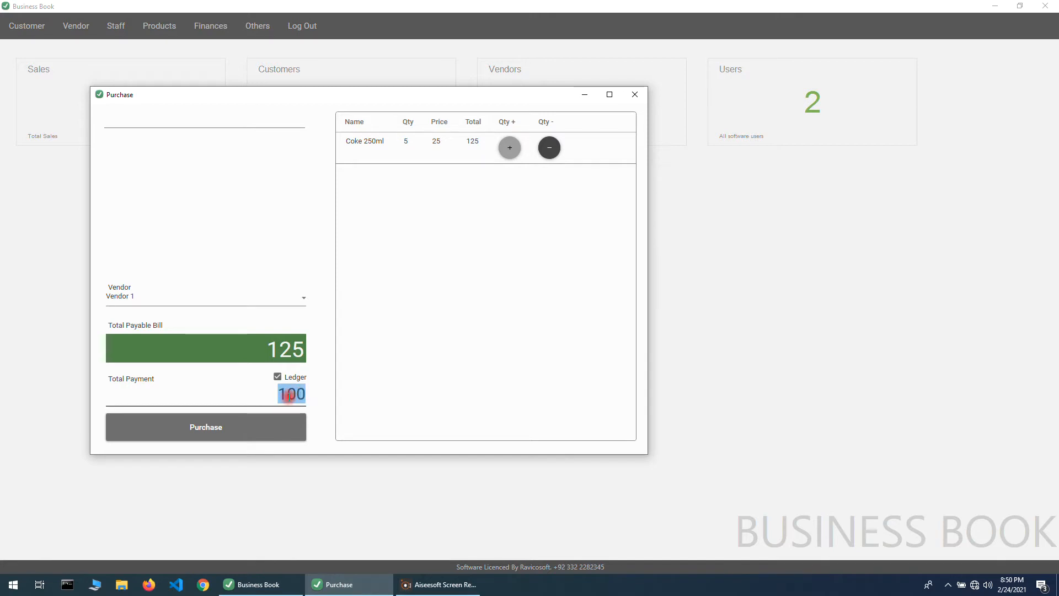
left_click(293, 394)
left_click_drag(297, 392, 282, 393)
left_click(302, 393)
left_click(226, 433)
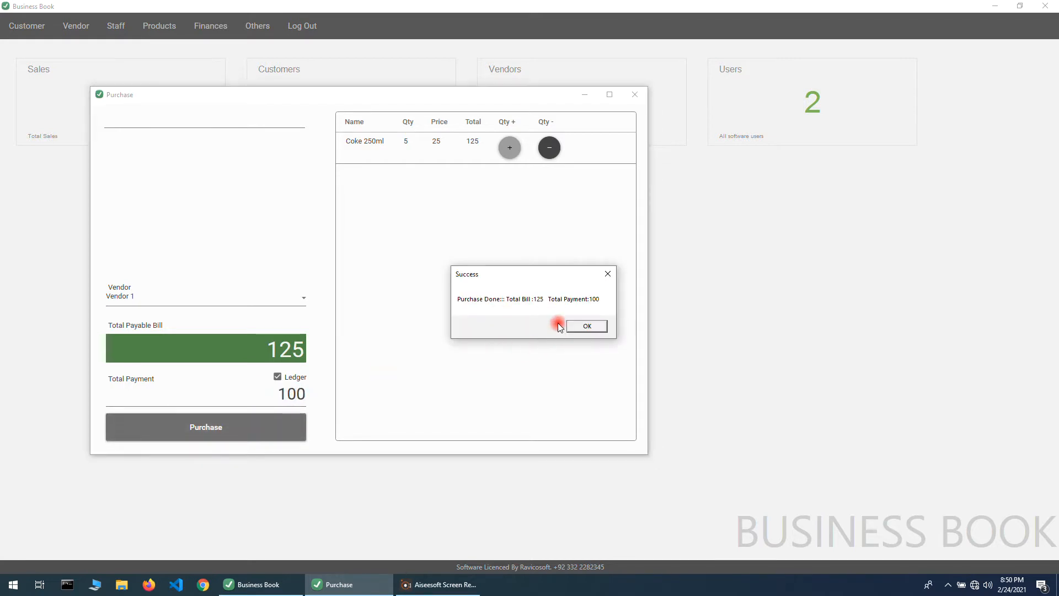
left_click(583, 326)
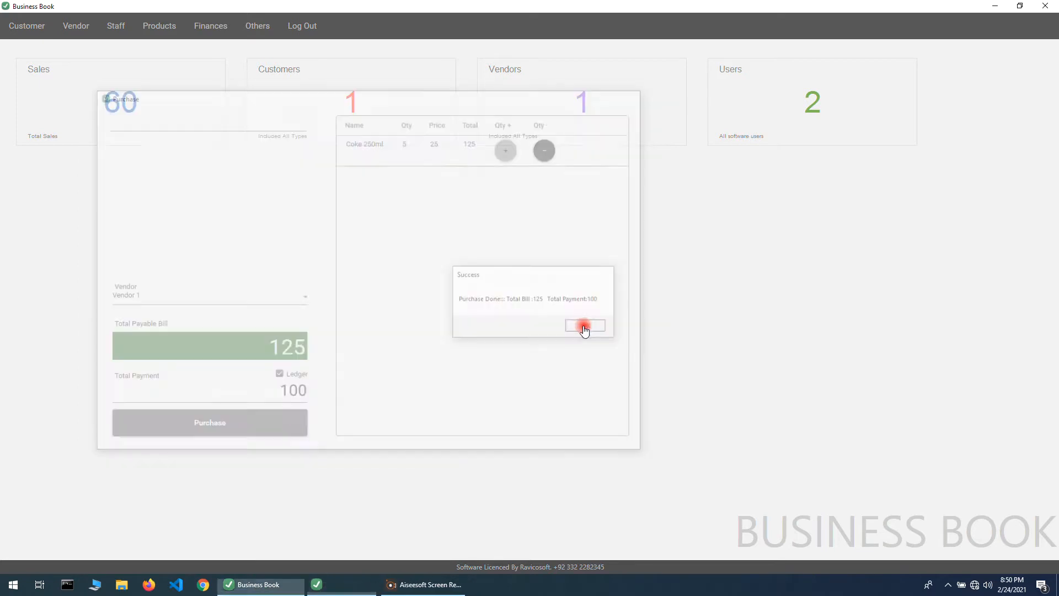
left_click(650, 110)
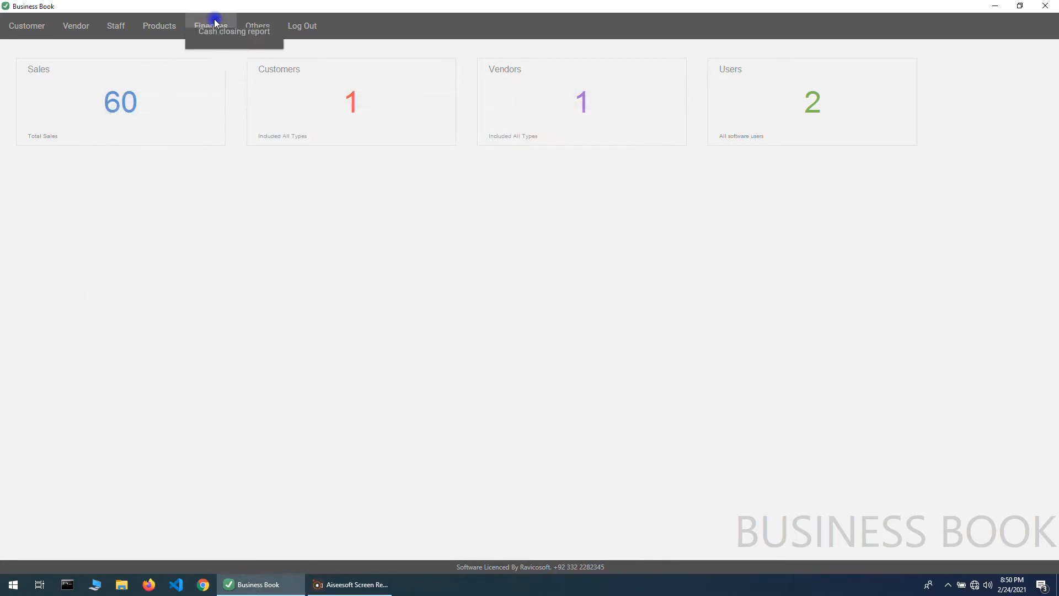
View the purchases list, inspect the item details of the newest Vendor 1 purchase, and close both windows
left_click(212, 25)
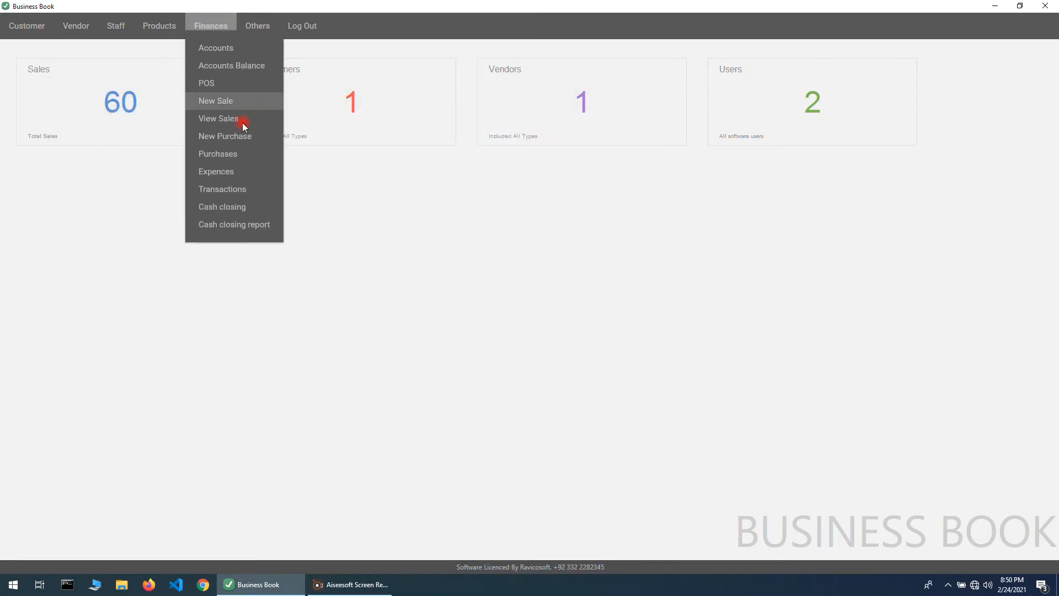
left_click(231, 150)
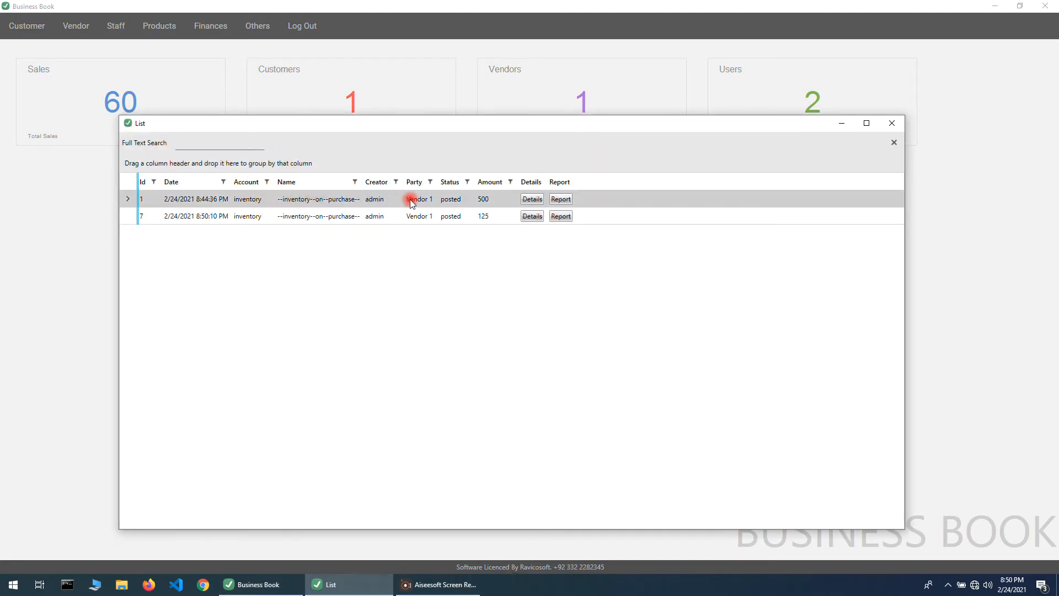
left_click(487, 202)
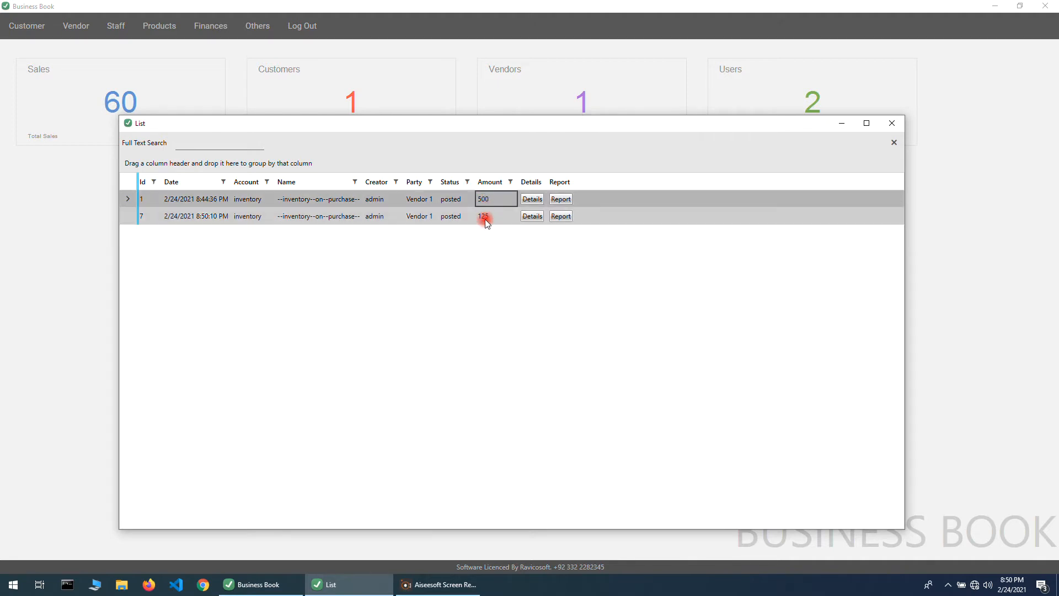
left_click(485, 219)
left_click(539, 216)
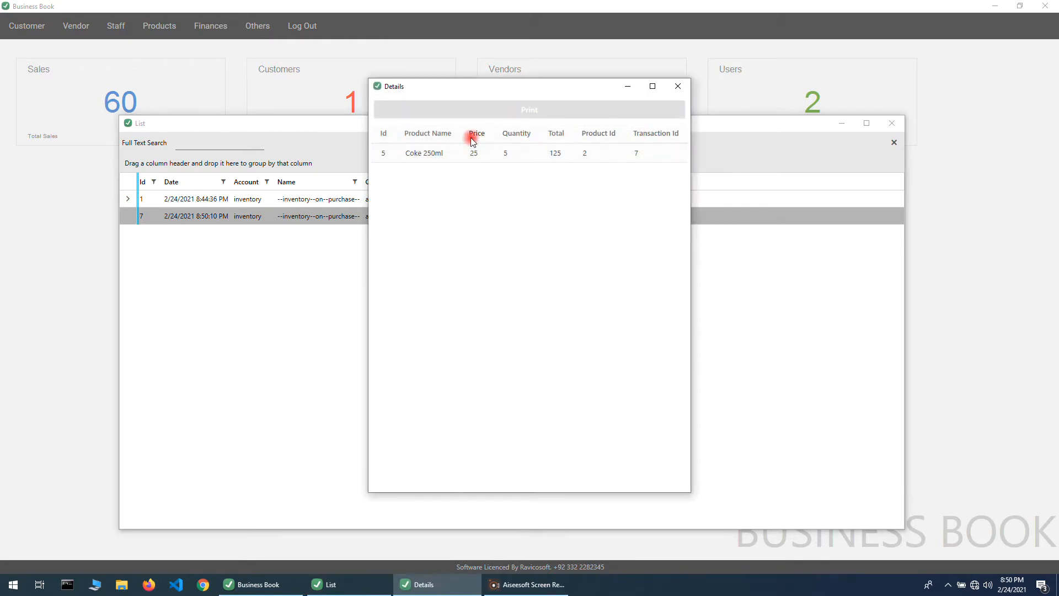
left_click(679, 89)
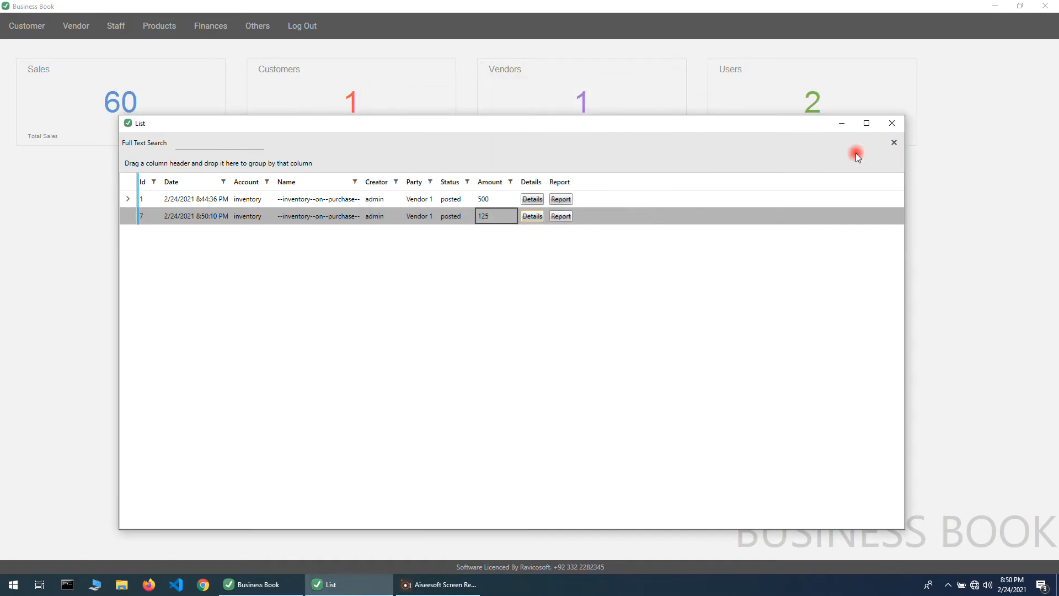
left_click(888, 123)
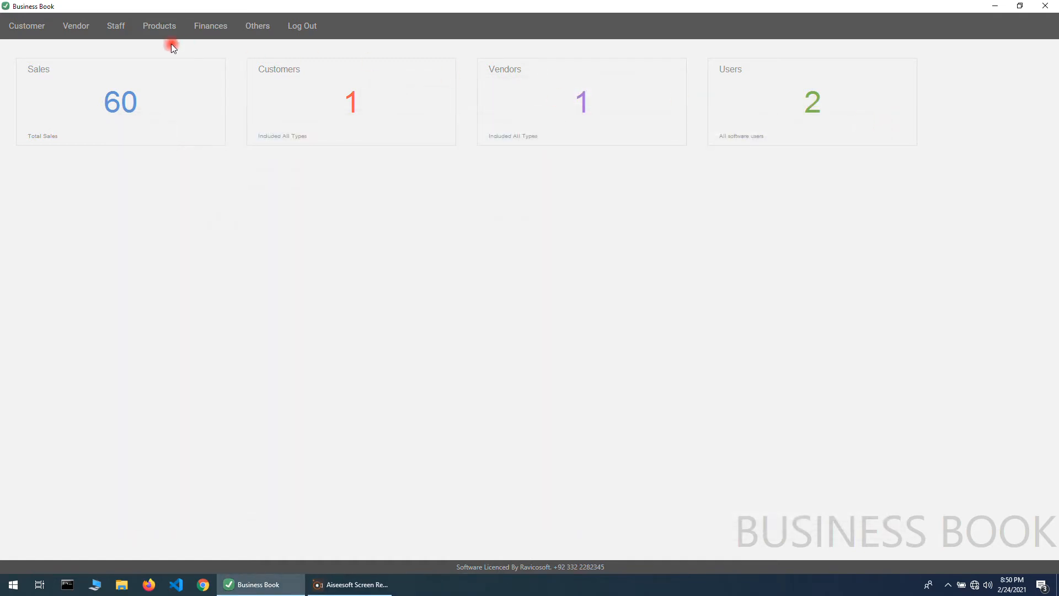
Open the ledger of Vendor 1 from the vendor list and examine its entries and balance
left_click(71, 25)
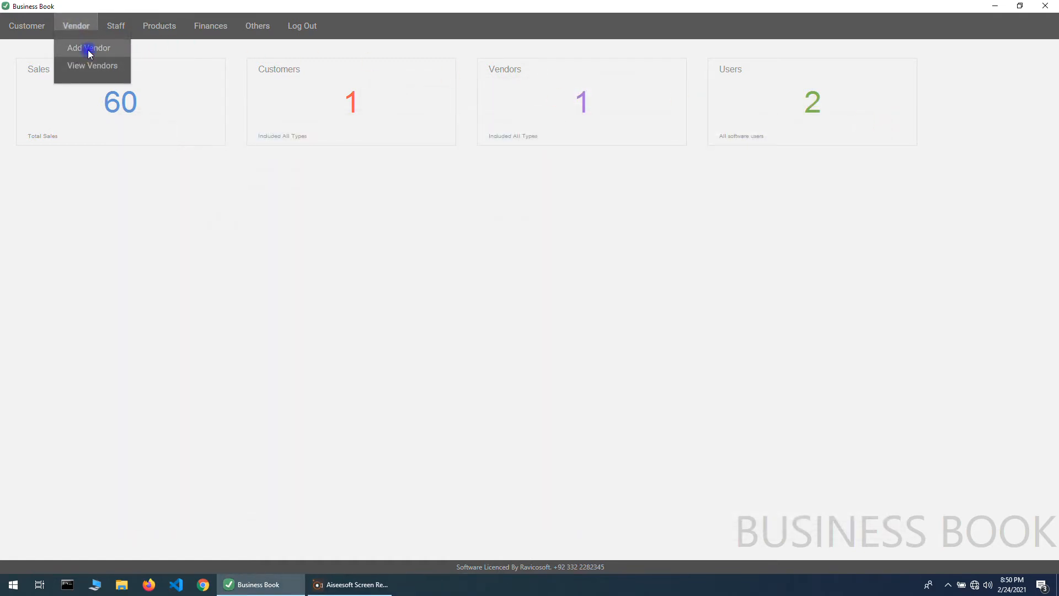
left_click(91, 66)
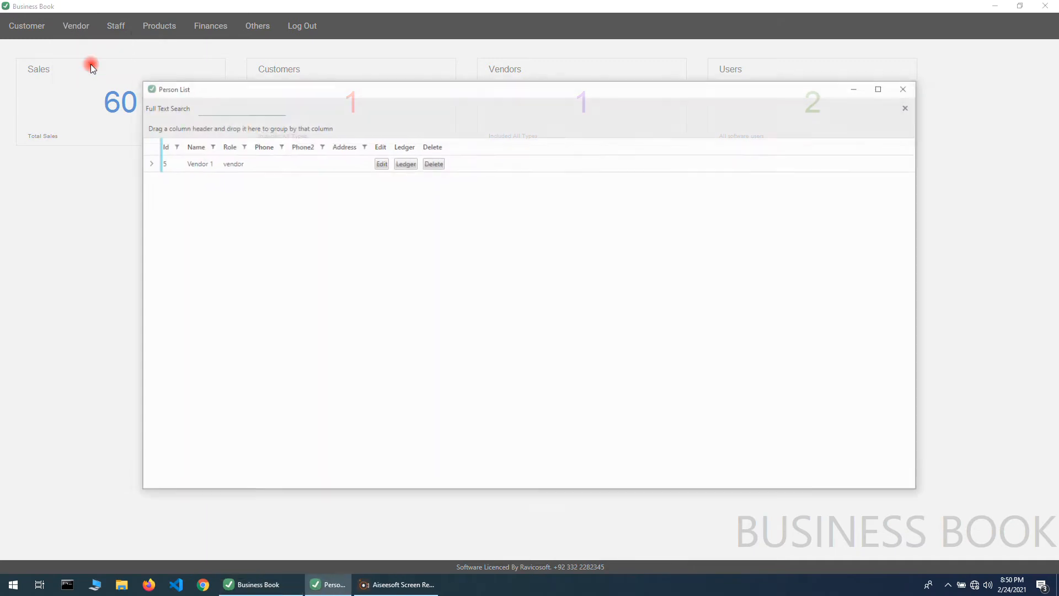
left_click(404, 162)
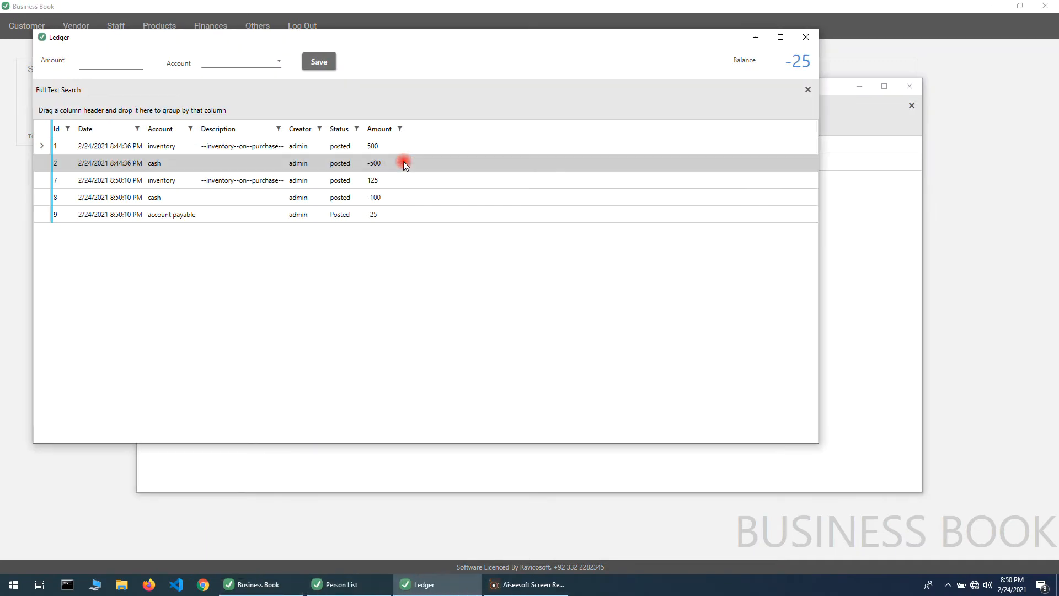
left_click_drag(415, 39, 549, 61)
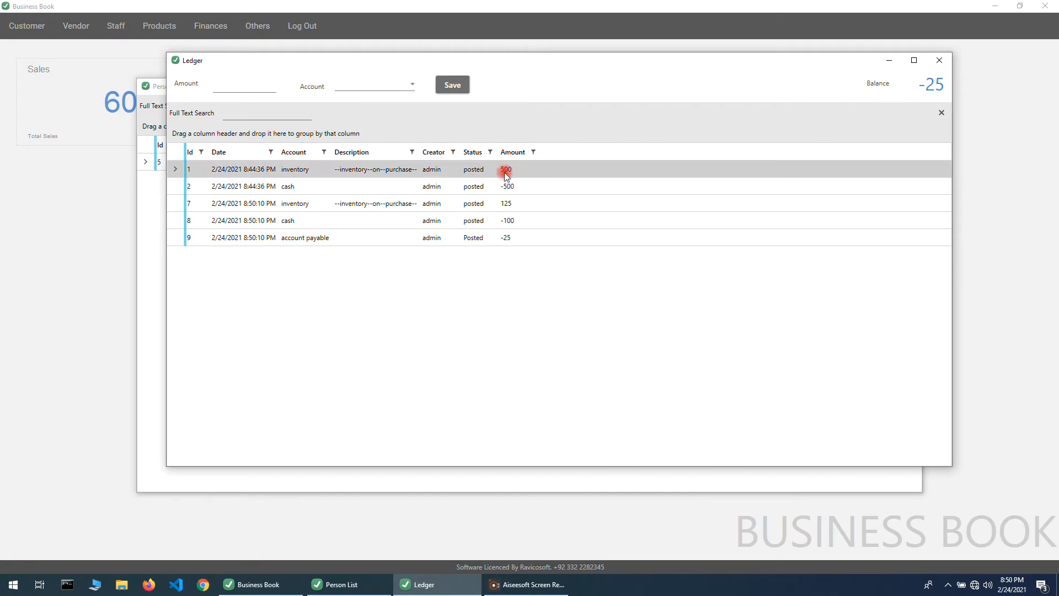
Record a payment of 25 from the cash account in Vendor 1's ledger
left_click(244, 84)
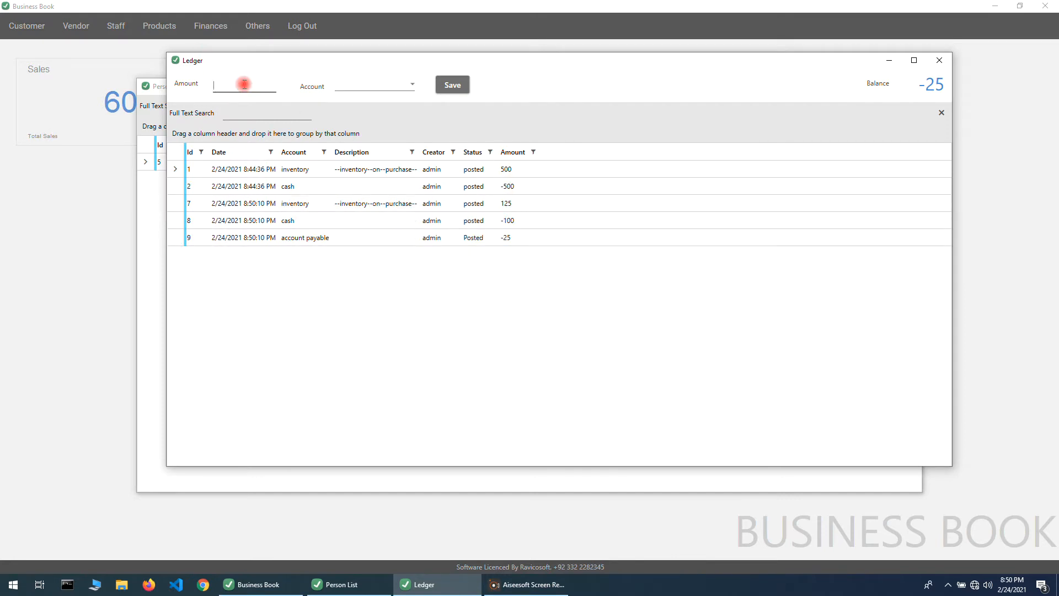
type("25")
left_click(367, 84)
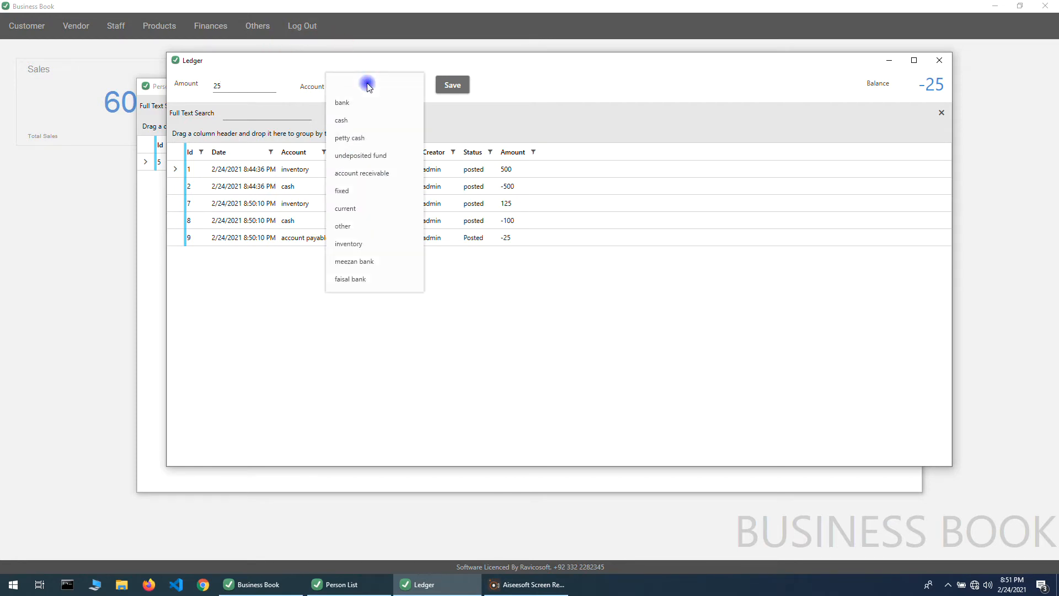
left_click(370, 121)
left_click(452, 85)
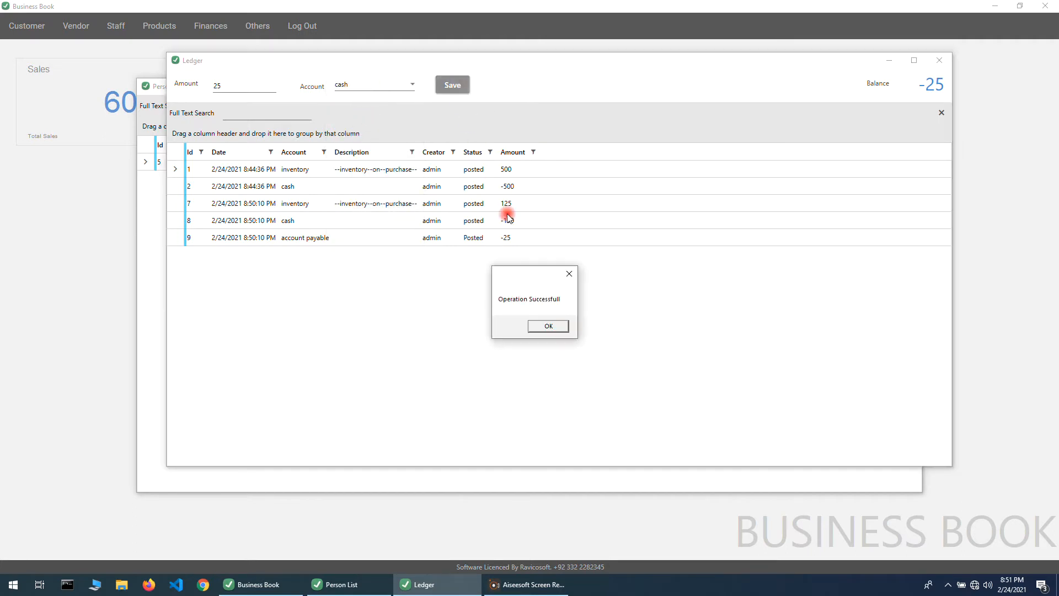
left_click(540, 326)
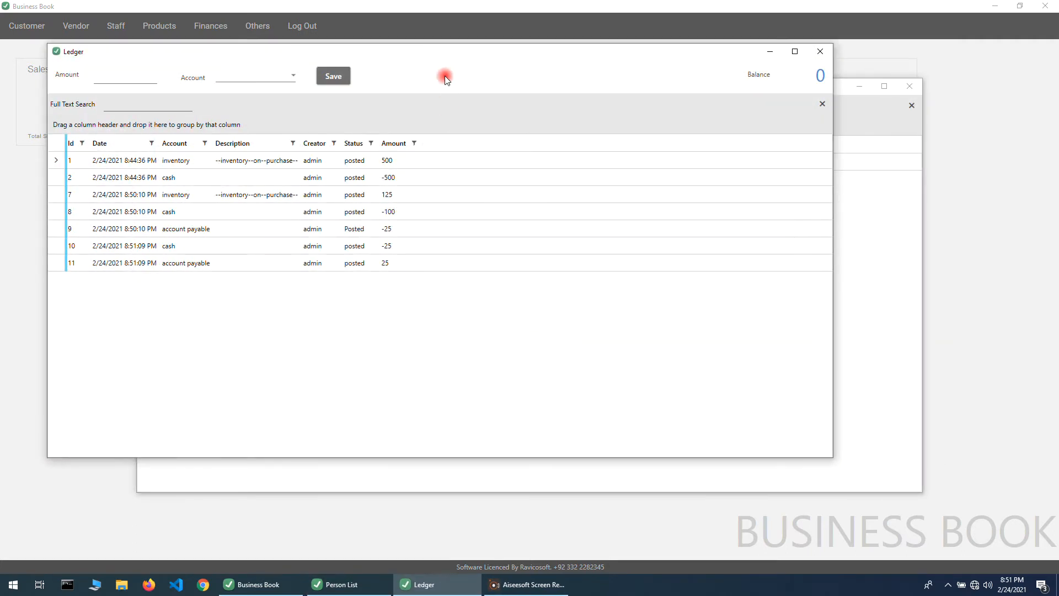
Check the latest cash and account payable entries in Vendor 1's ledger against the balance
left_click_drag(464, 58, 606, 76)
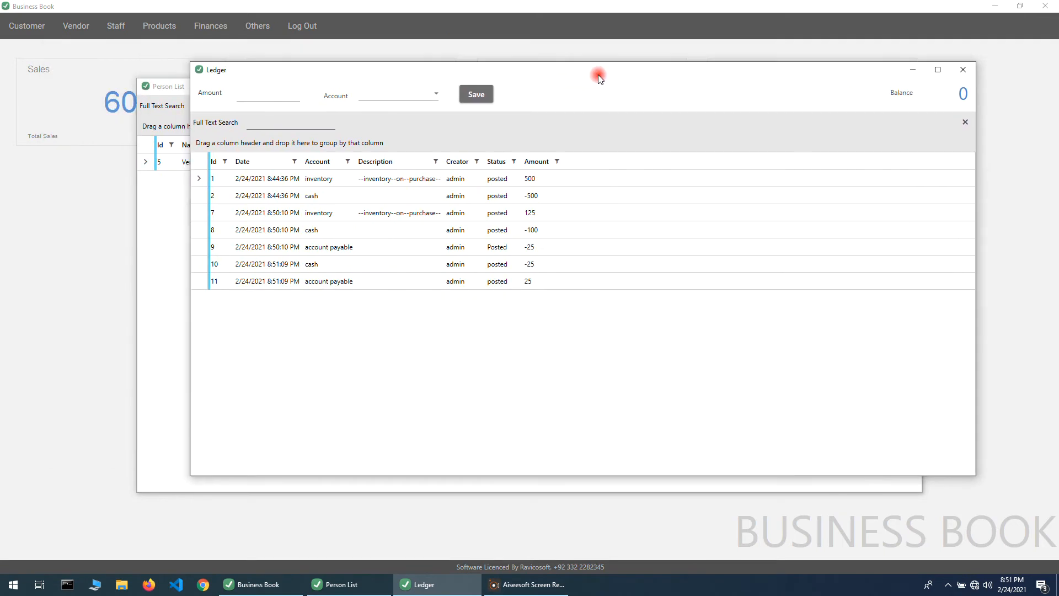
left_click(531, 284)
left_click(312, 283)
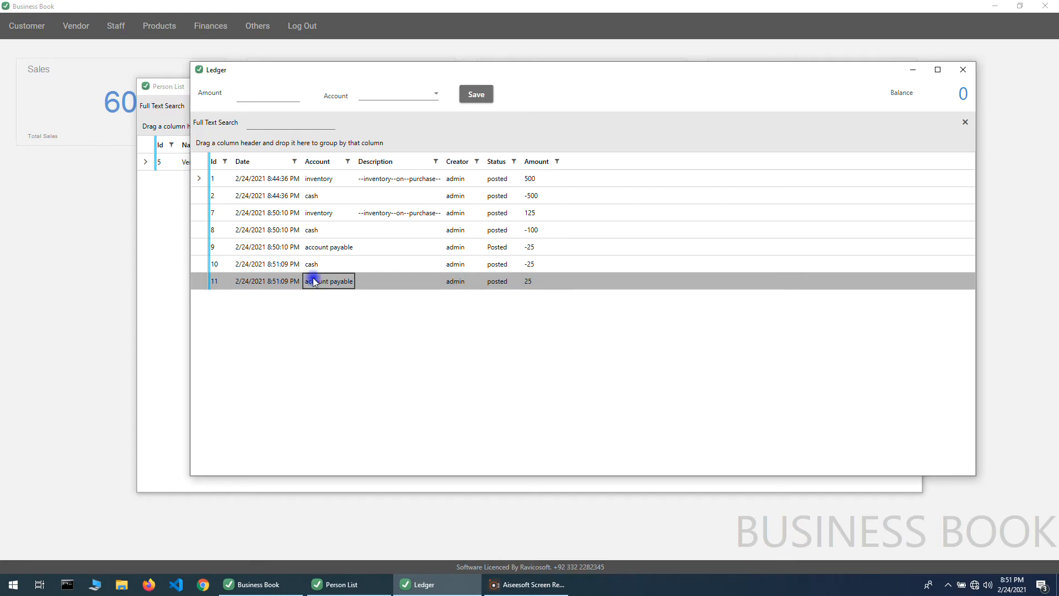
left_click(313, 265)
left_click(330, 248)
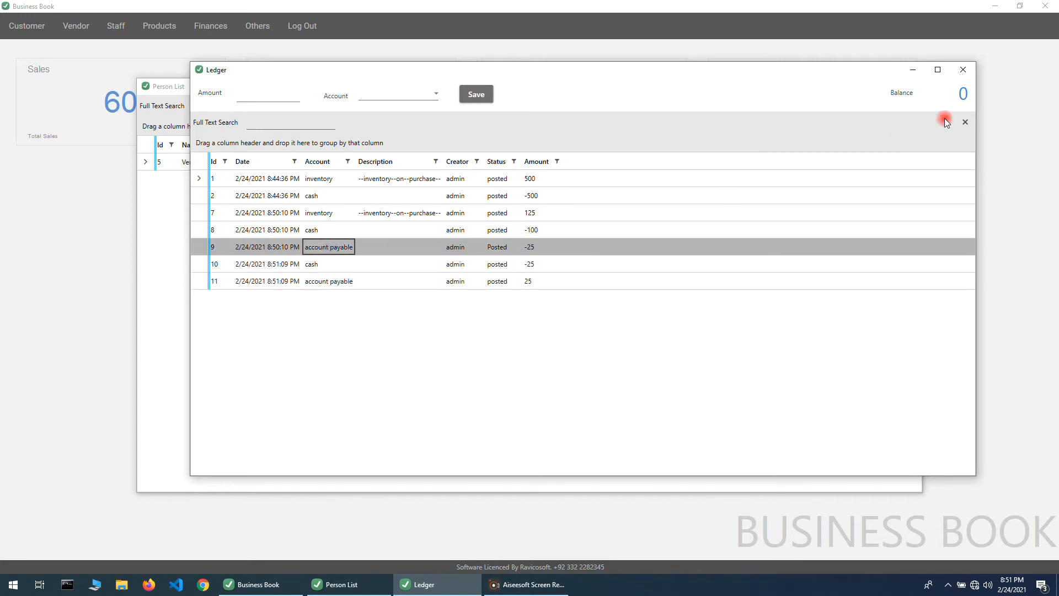
left_click(959, 95)
Review the amounts of the ledger entries from first to last, and close the ledger and vendor list
left_click(556, 178)
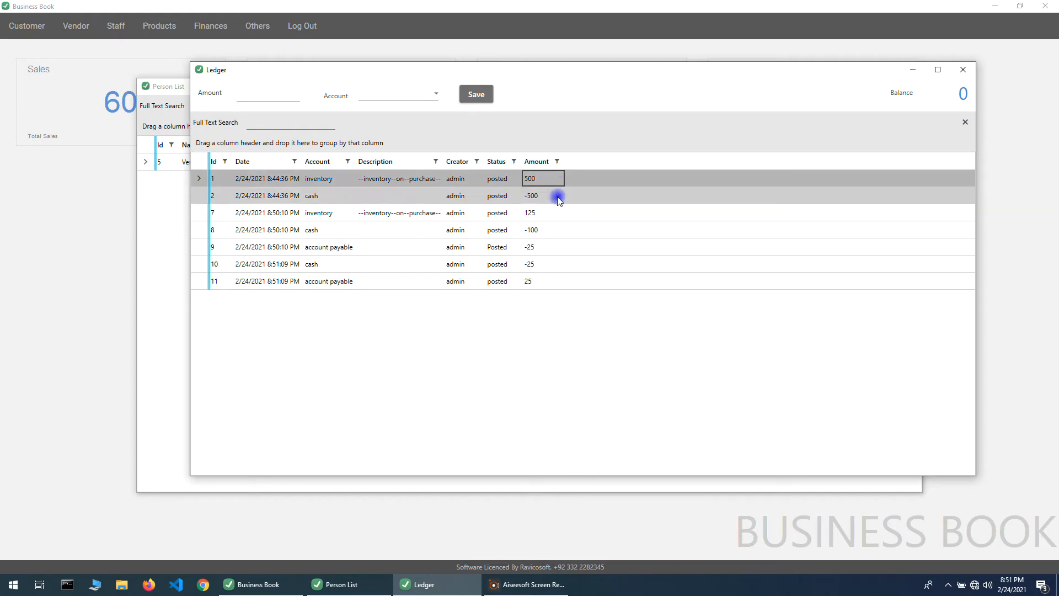
left_click(557, 213)
left_click(557, 230)
left_click(558, 247)
left_click(555, 264)
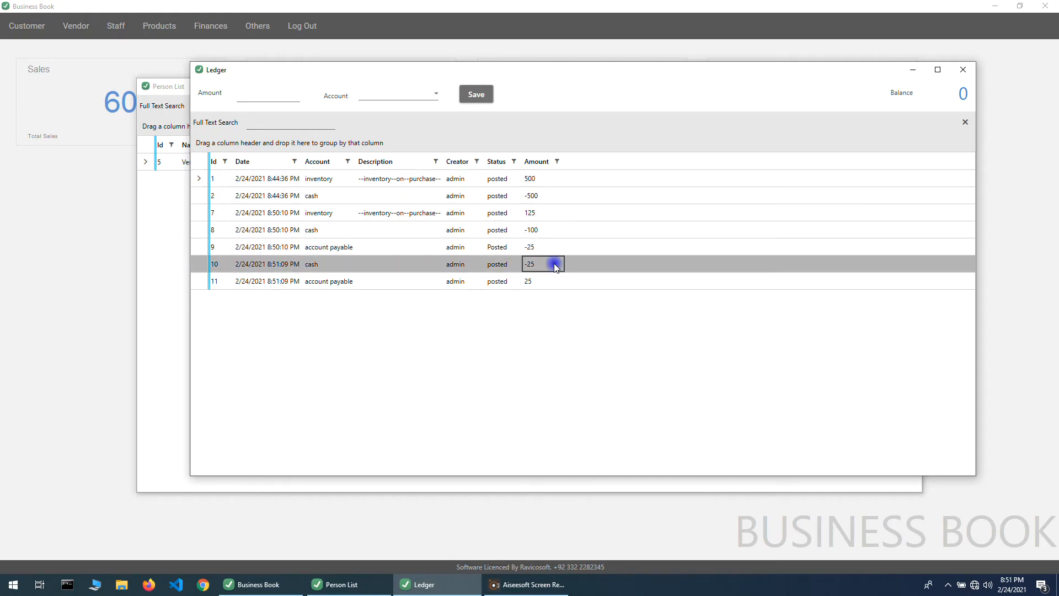
left_click(552, 280)
left_click(965, 72)
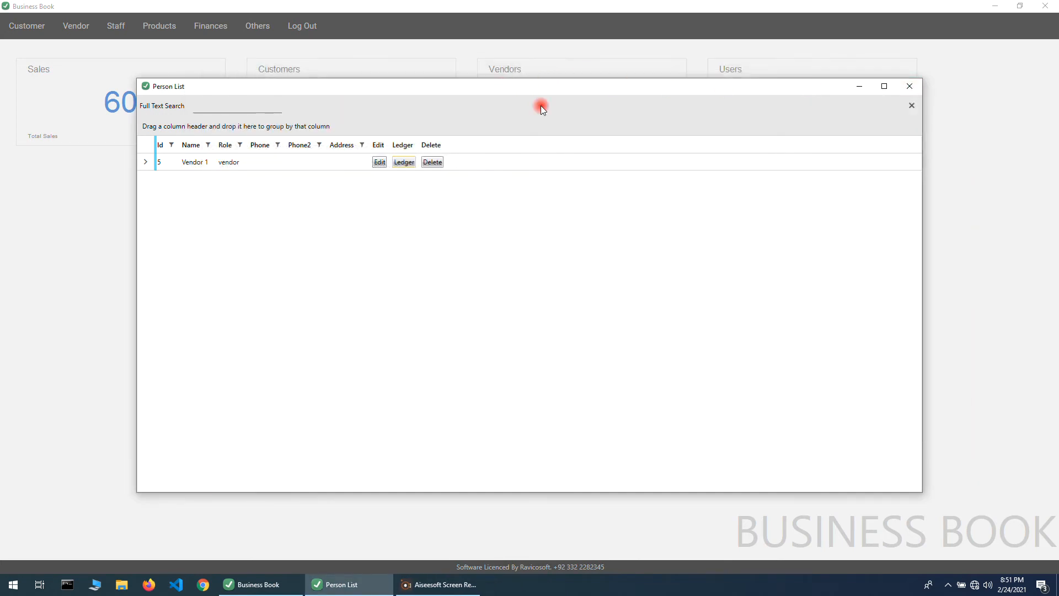
left_click(910, 86)
Start a new sale and add Coke 250ml with a quantity of 5
left_click(218, 27)
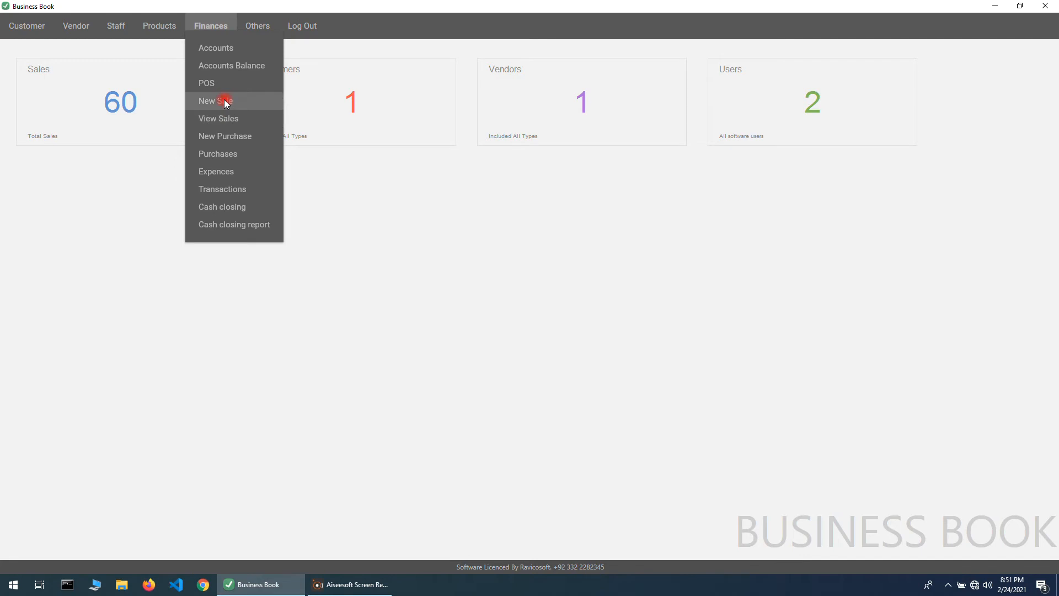
left_click(225, 104)
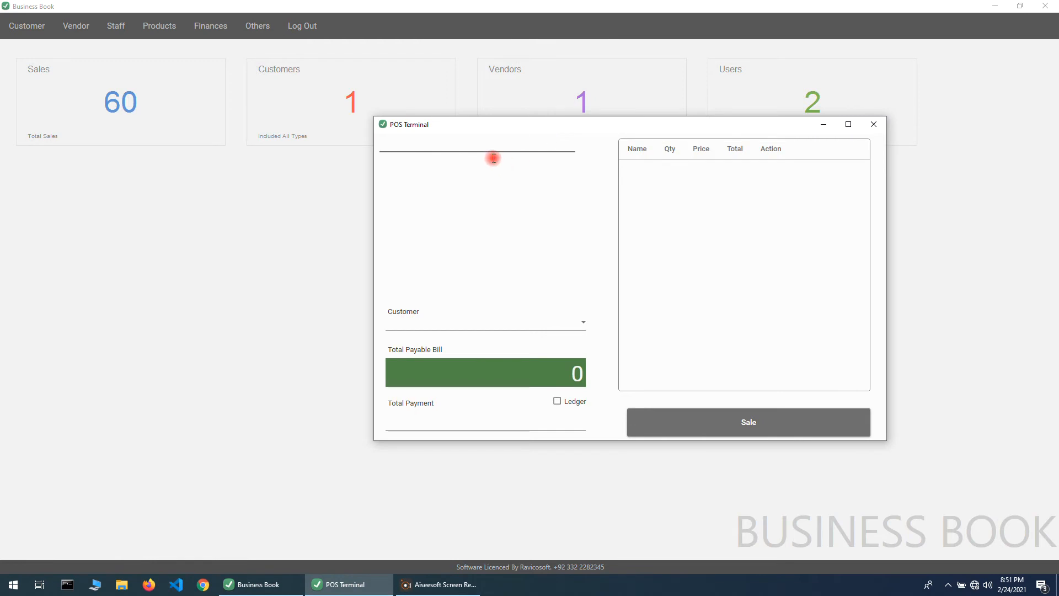
left_click(486, 147)
type("coke")
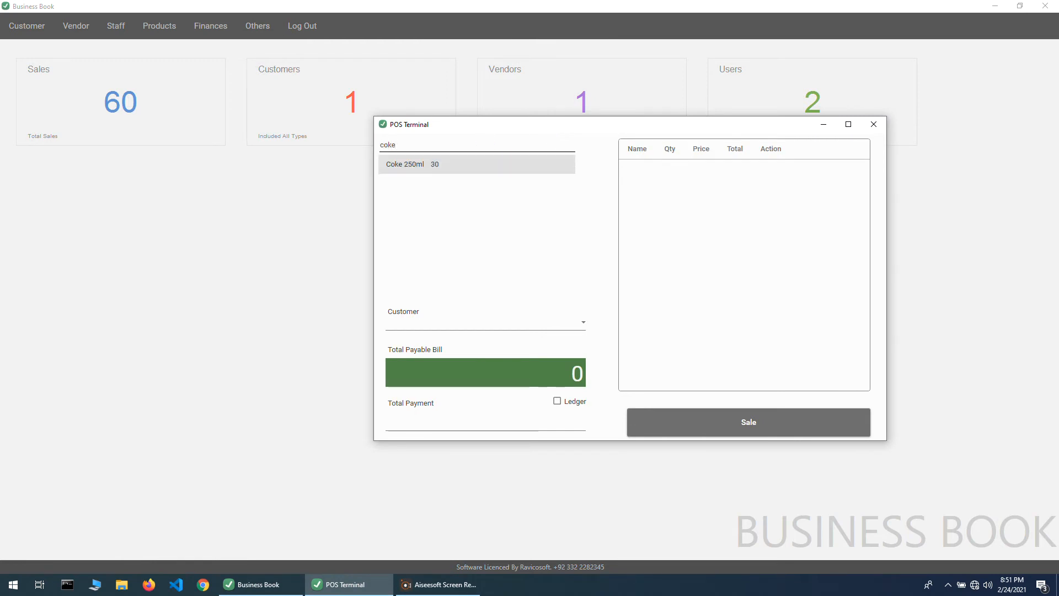
key("Return")
key("Return")
key("Return")
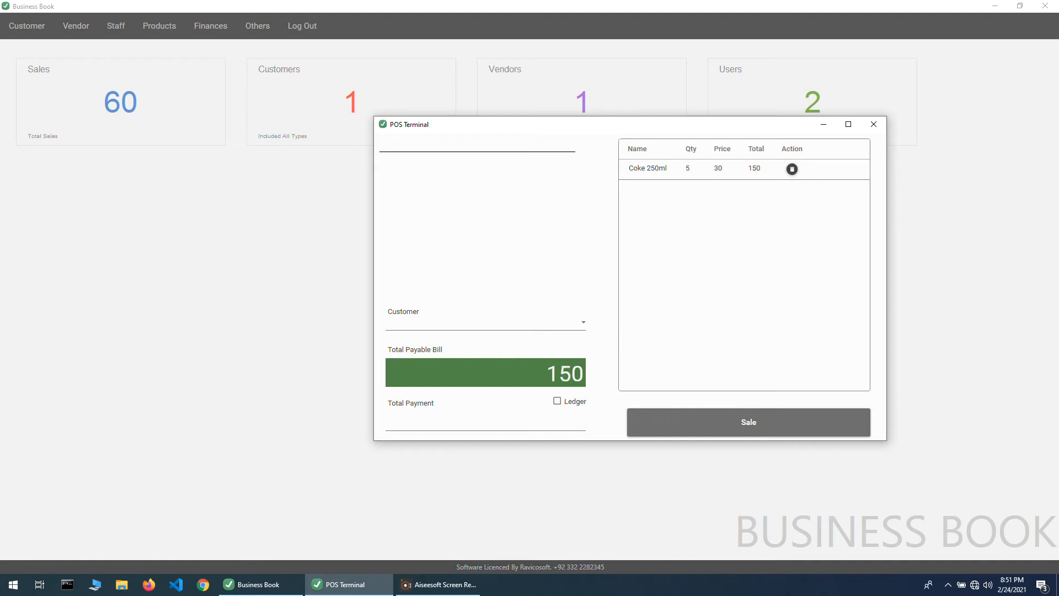
Assign the sale to Customer 1 and enter a total payment of 100 with the ledger option enabled
left_click(463, 324)
left_click(457, 342)
left_click(537, 420)
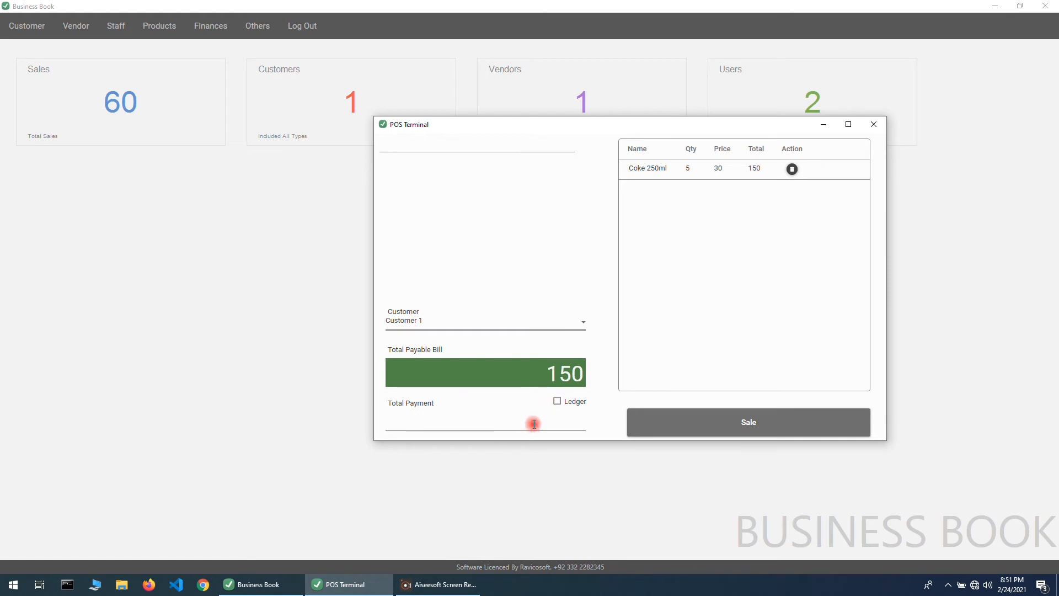
type("150")
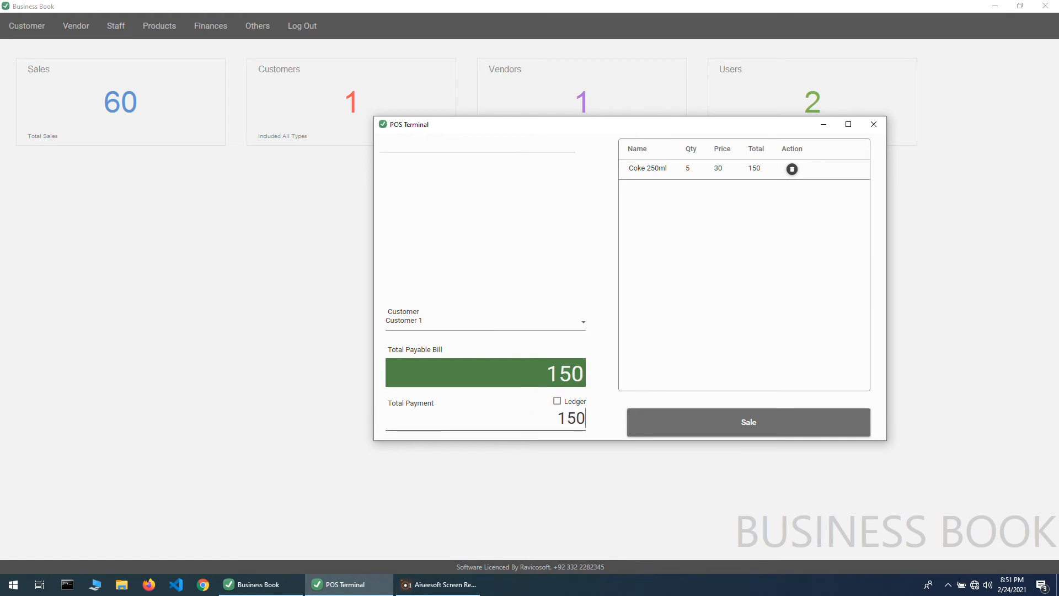
key("BackSpace")
type("00")
left_click_drag(566, 422, 586, 421)
left_click(563, 421)
left_click(556, 402)
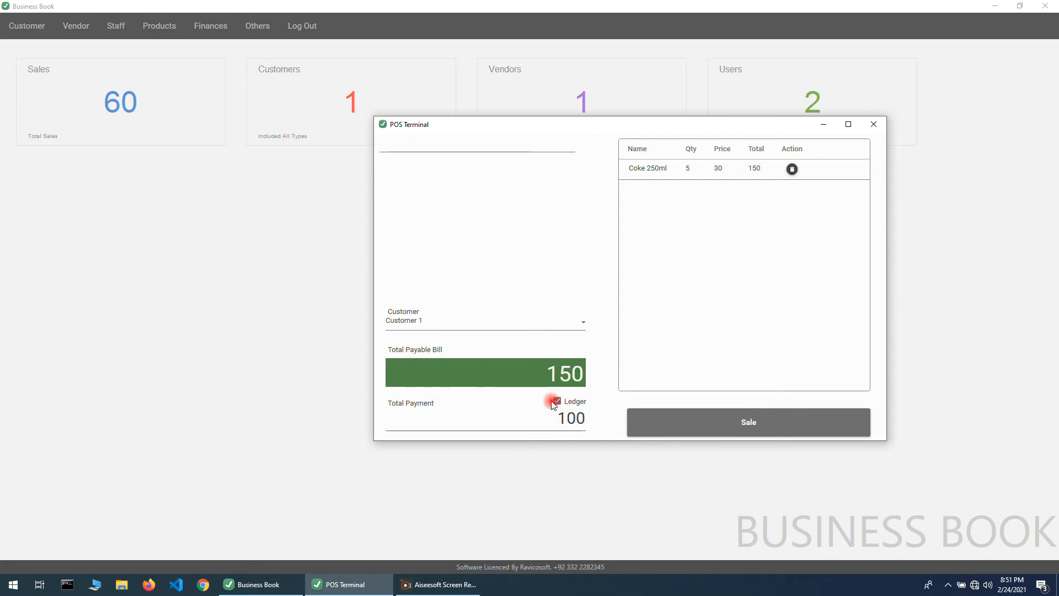
Complete the sale and close the POS terminal
left_click(677, 435)
left_click(543, 327)
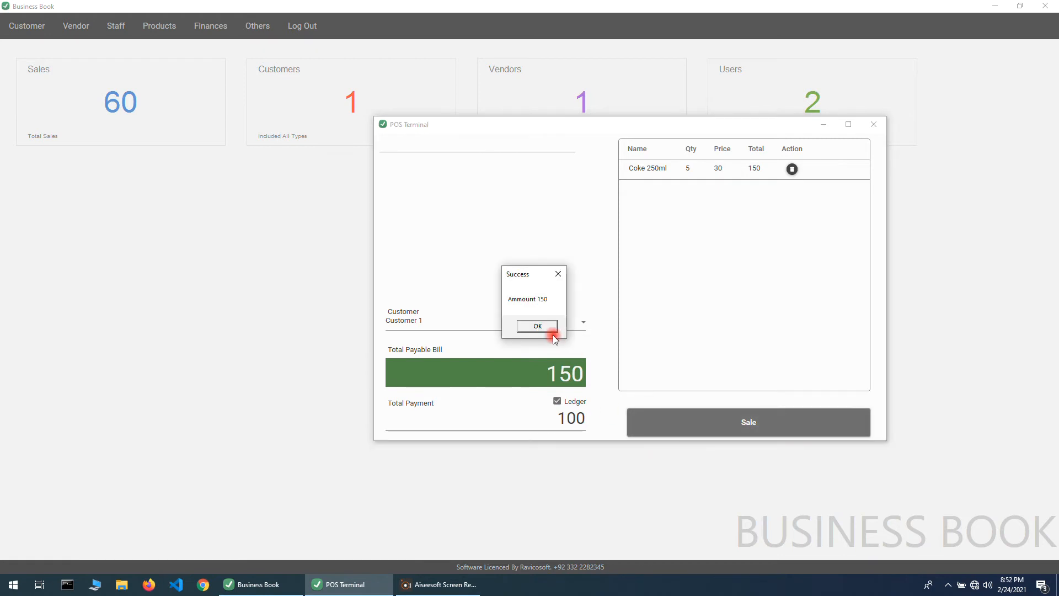
left_click(576, 80)
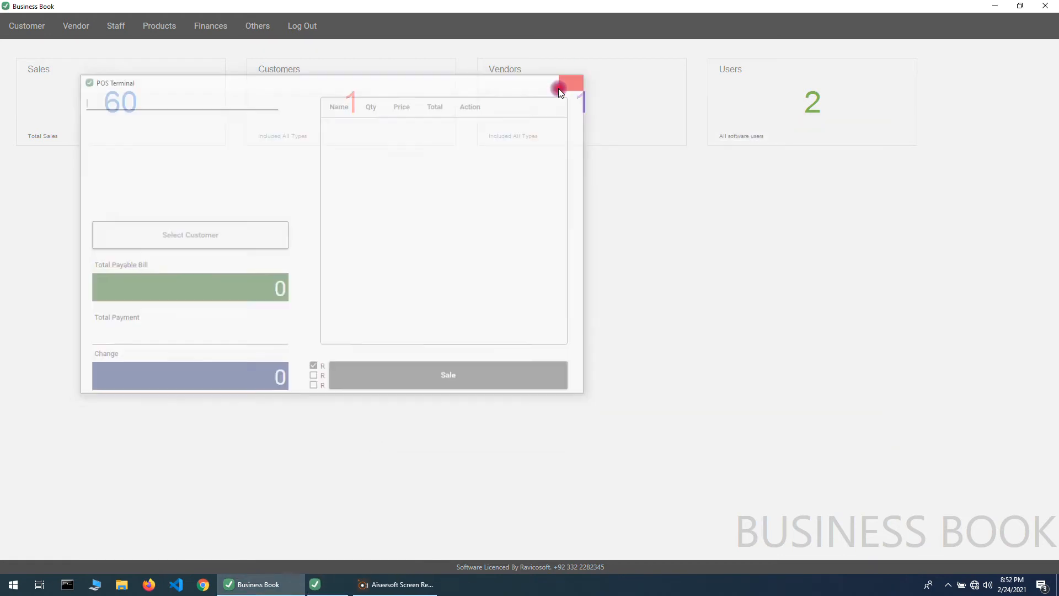
Open Customer 1's ledger from the customer list and check the cash and account receivable entries of the sale
left_click(26, 26)
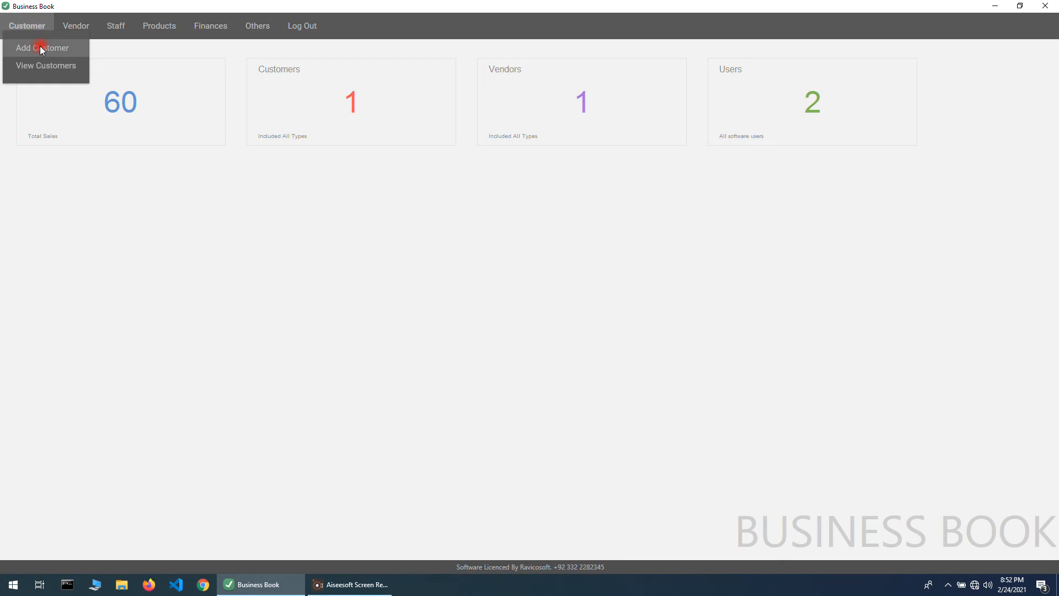
left_click(49, 66)
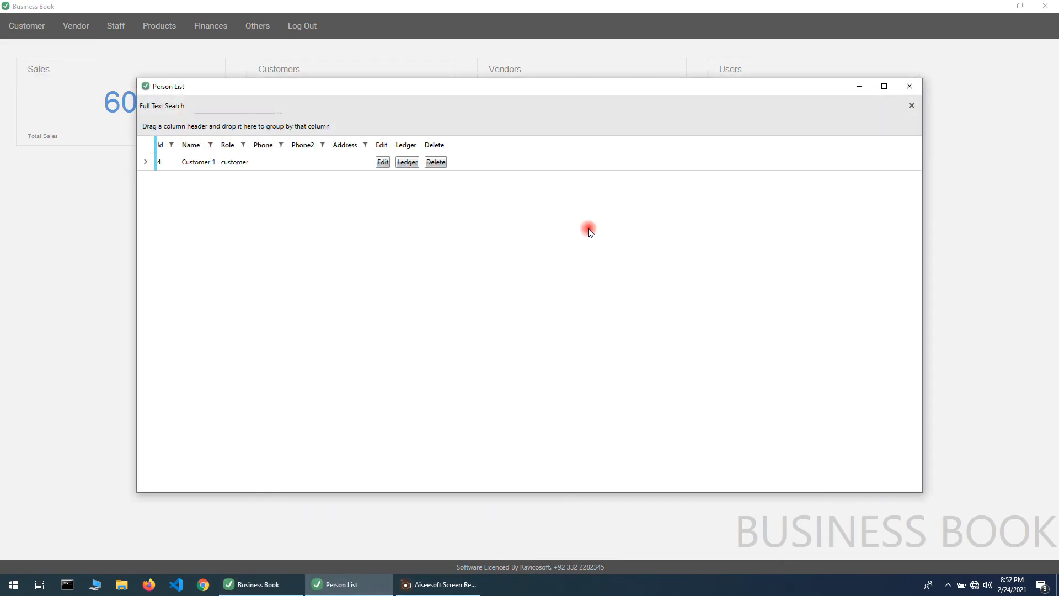
left_click(407, 162)
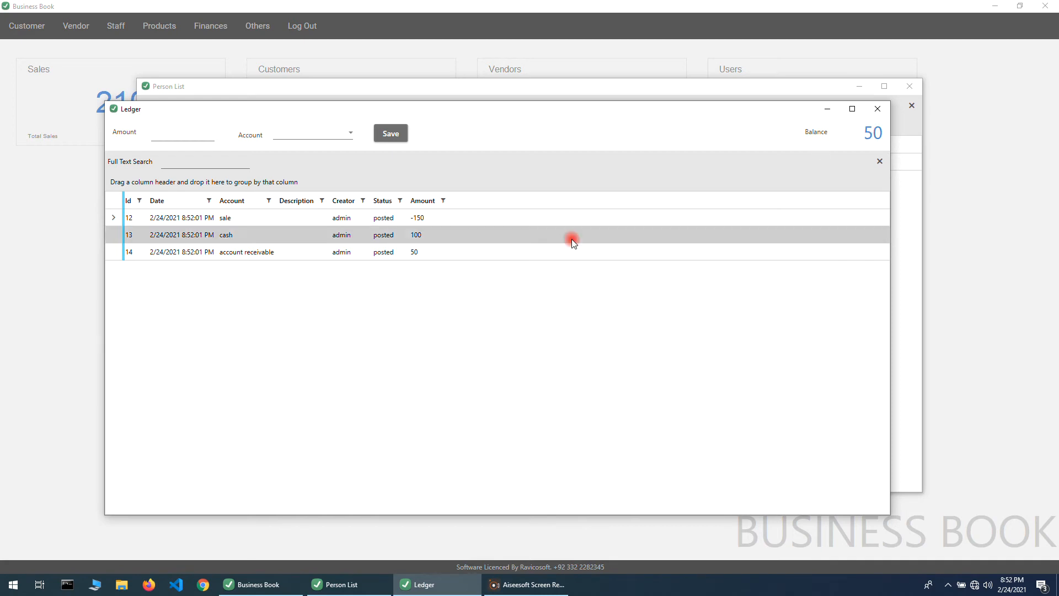
left_click(369, 256)
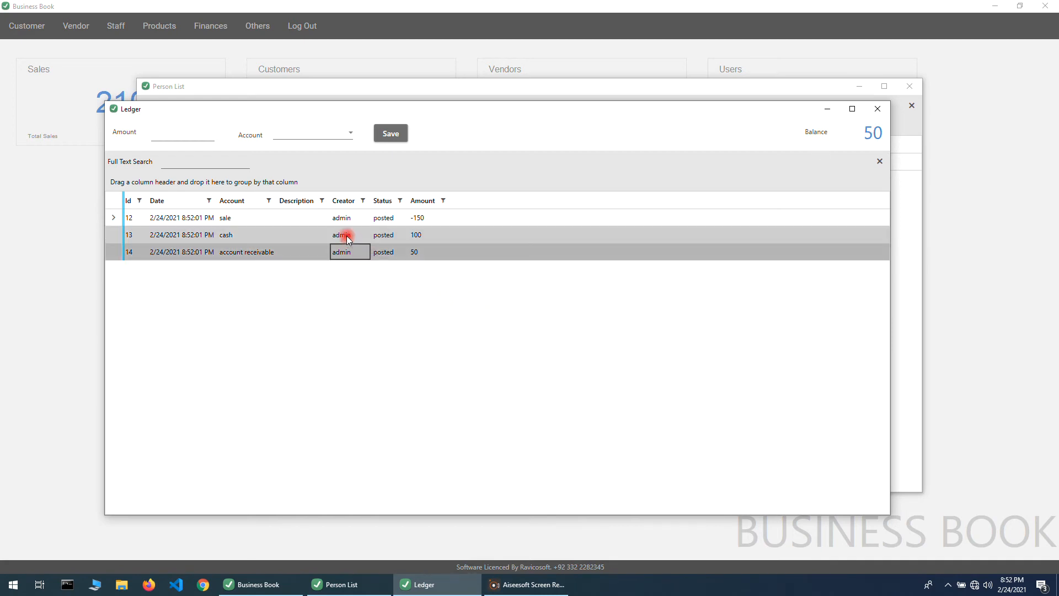
left_click(239, 255)
Record a received payment of 25 to the cash account in Customer 1's ledger
left_click(180, 137)
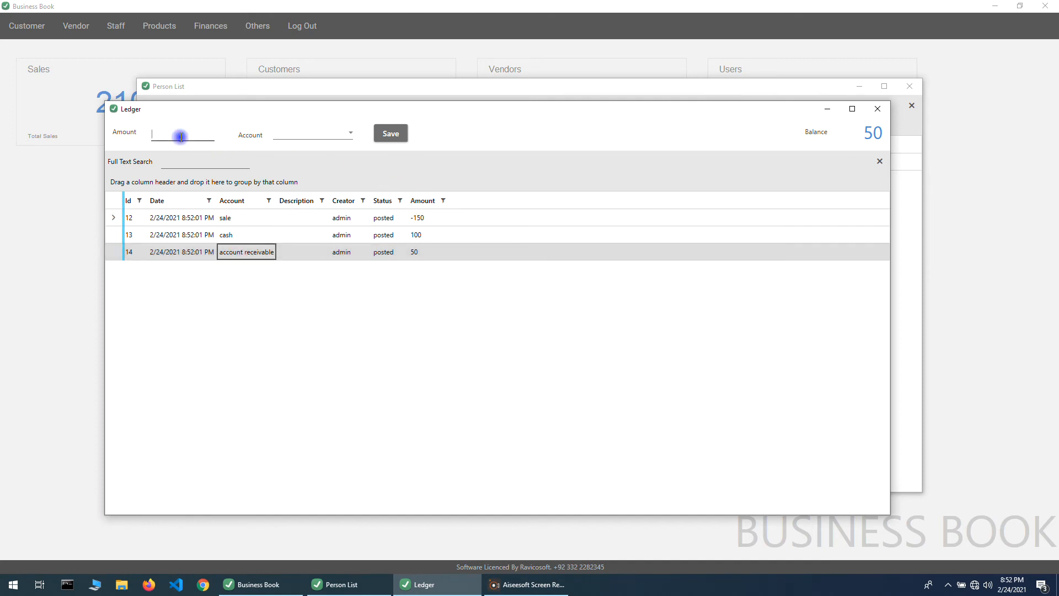
type("25")
left_click(317, 133)
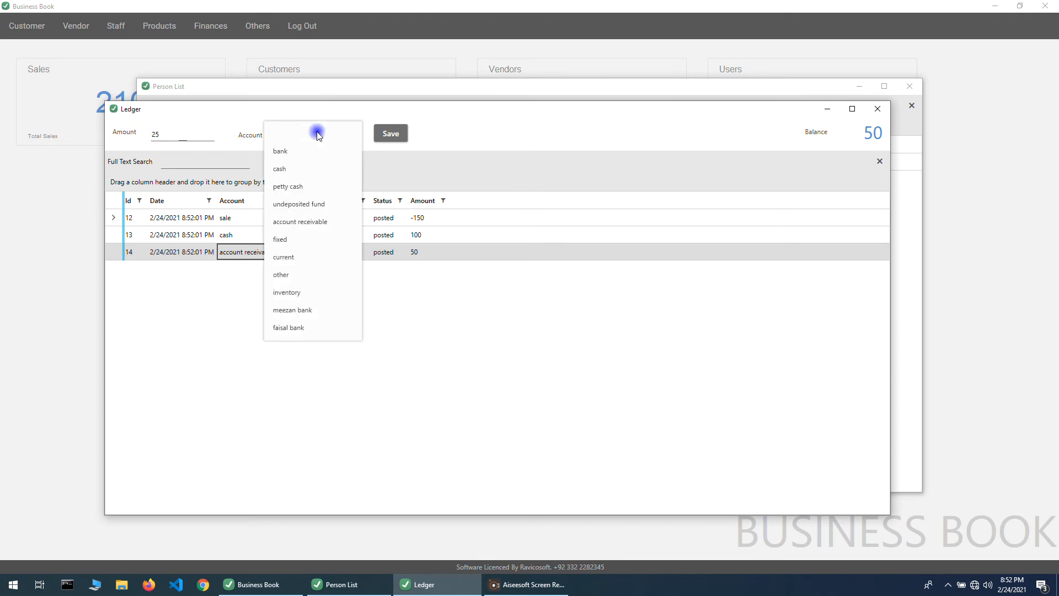
left_click(312, 168)
left_click(395, 135)
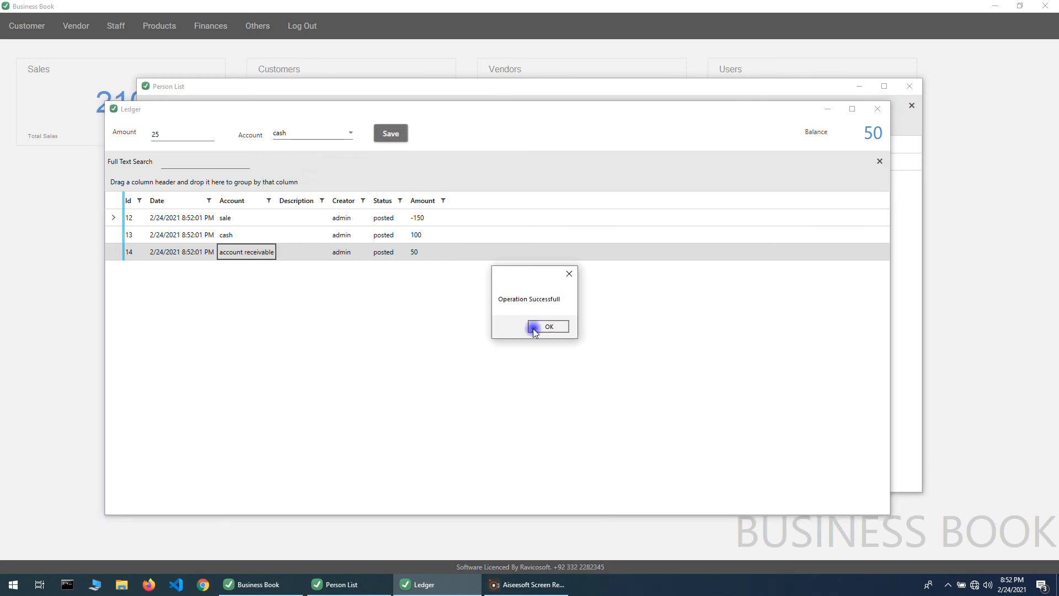
left_click(549, 327)
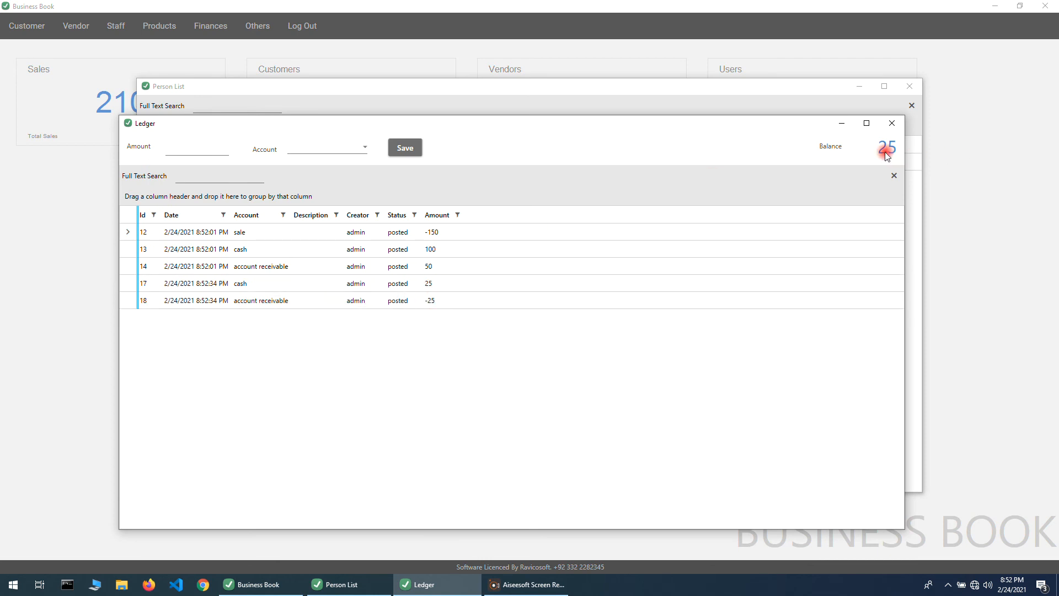
Record another received payment of 25 in Customer 1's ledger, using the meezan bank account
left_click(202, 147)
type("25")
left_click(329, 148)
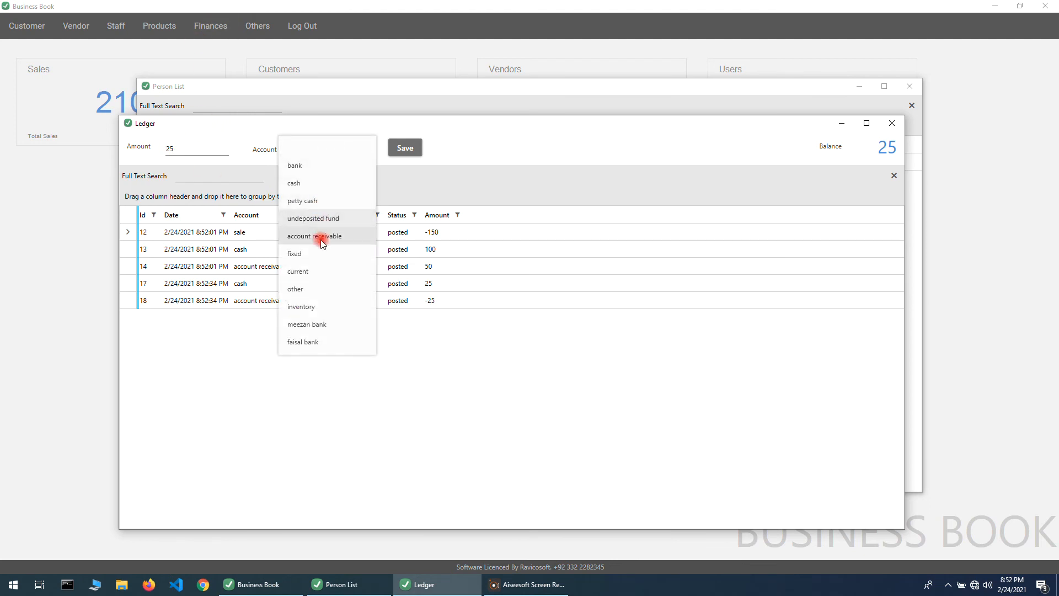
left_click(306, 324)
left_click(405, 148)
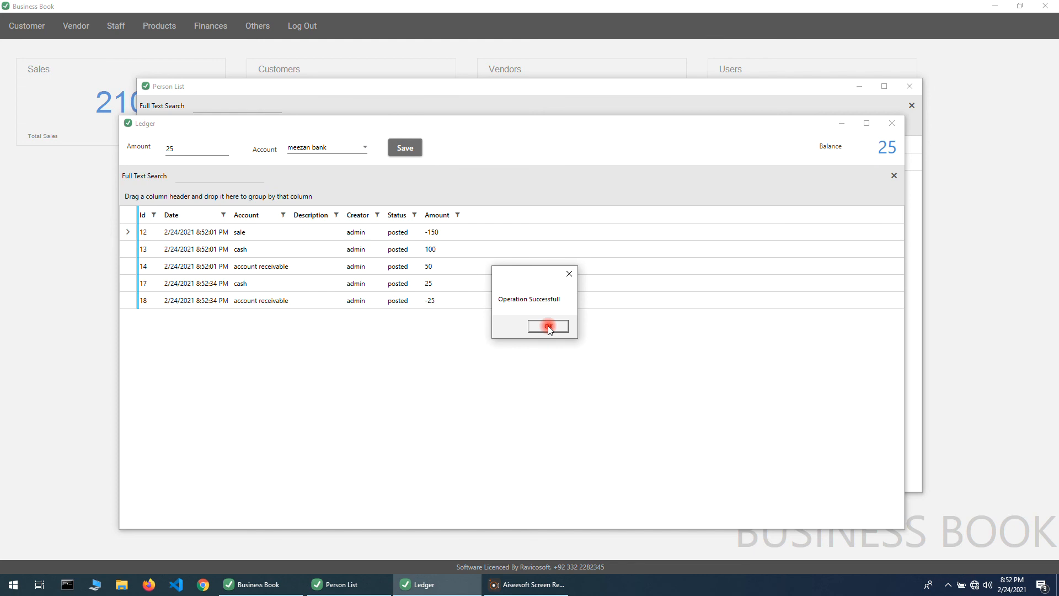
left_click(548, 326)
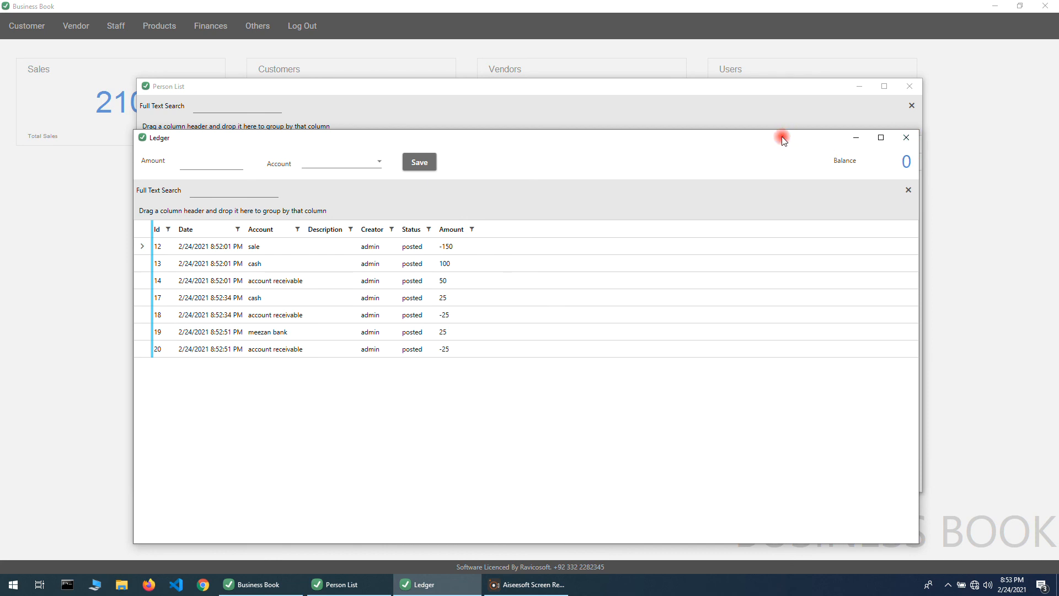
Review the entries in Customer 1's ledger, and close the ledger and the customer list
left_click_drag(782, 137, 788, 136)
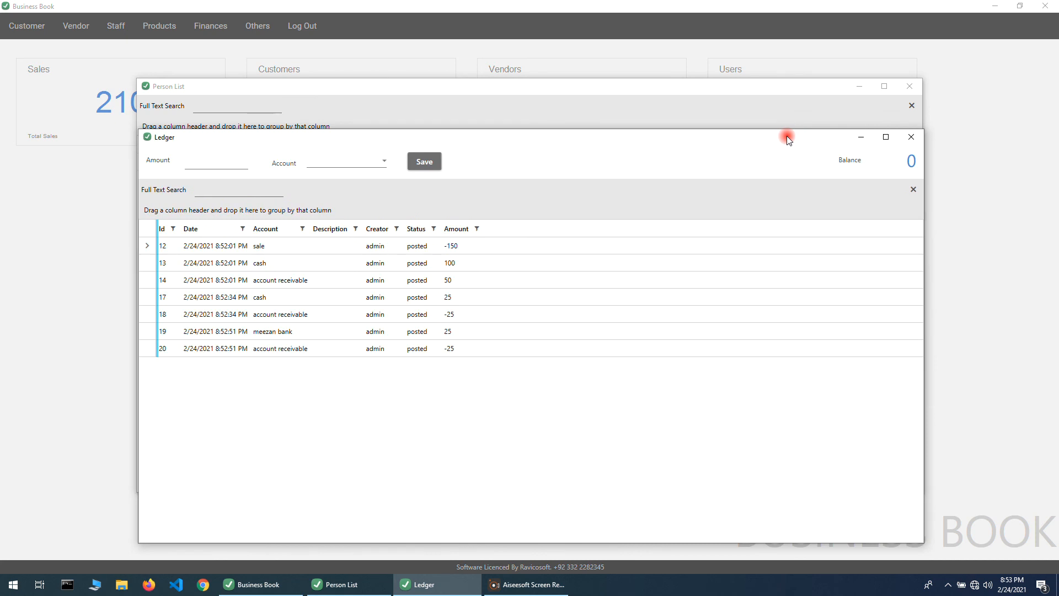
left_click(912, 138)
left_click(907, 87)
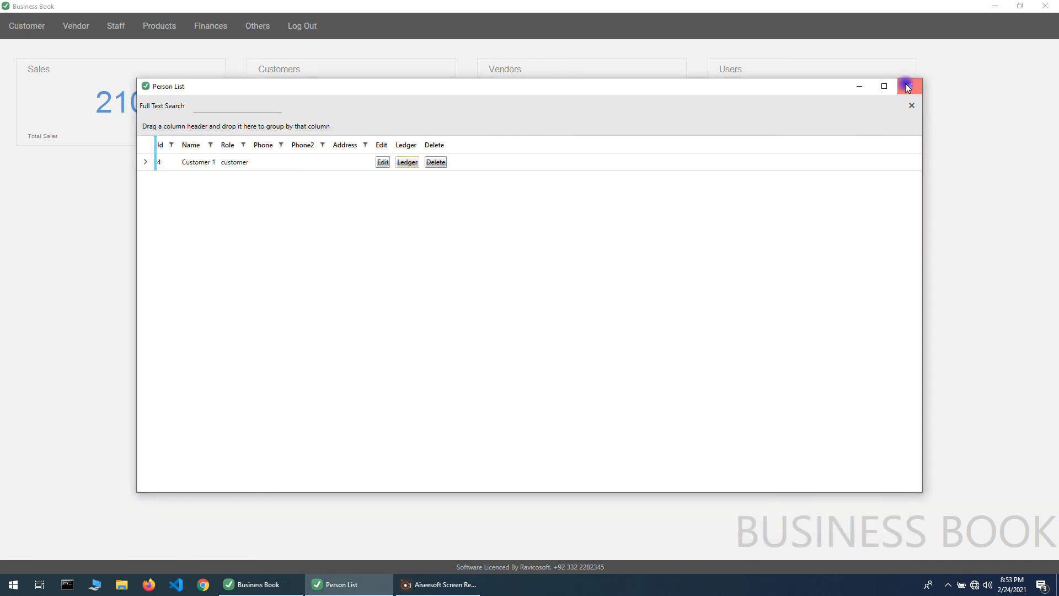